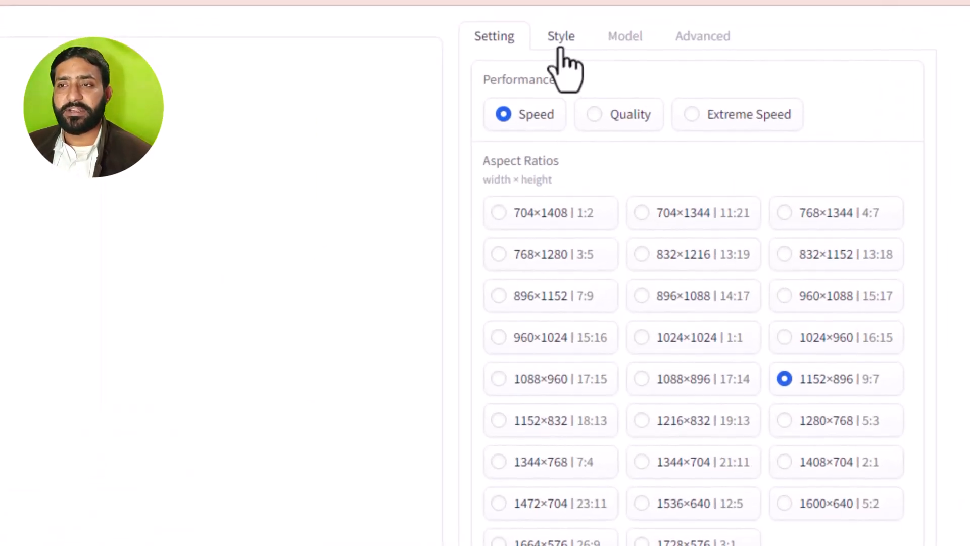
# Set the advanced guidance scale to 7 and the image sharpness to 7
pyautogui.click(561, 42)
pyautogui.click(738, 181)
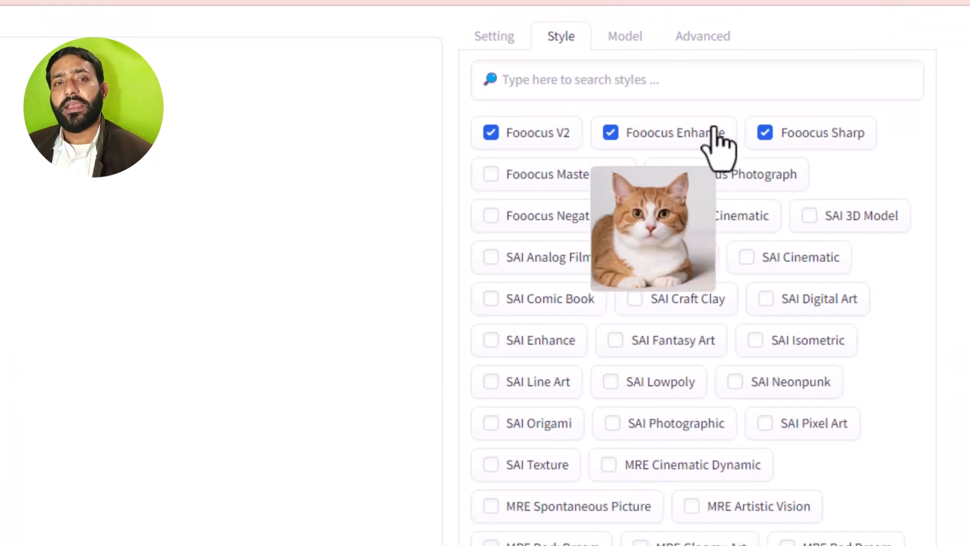
pyautogui.click(697, 41)
pyautogui.doubleClick(866, 82)
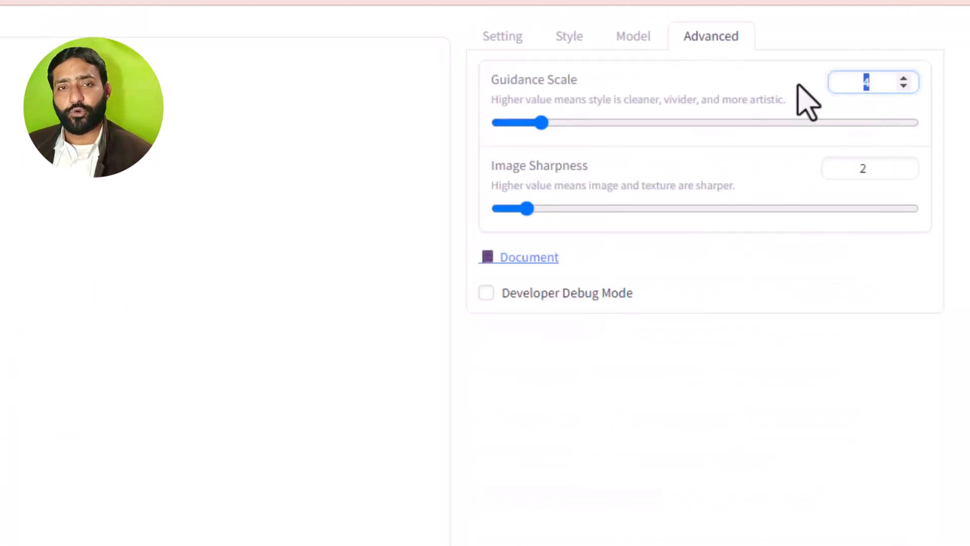
pyautogui.write('7')
pyautogui.press('Tab')
pyautogui.press('Tab')
pyautogui.write('7')
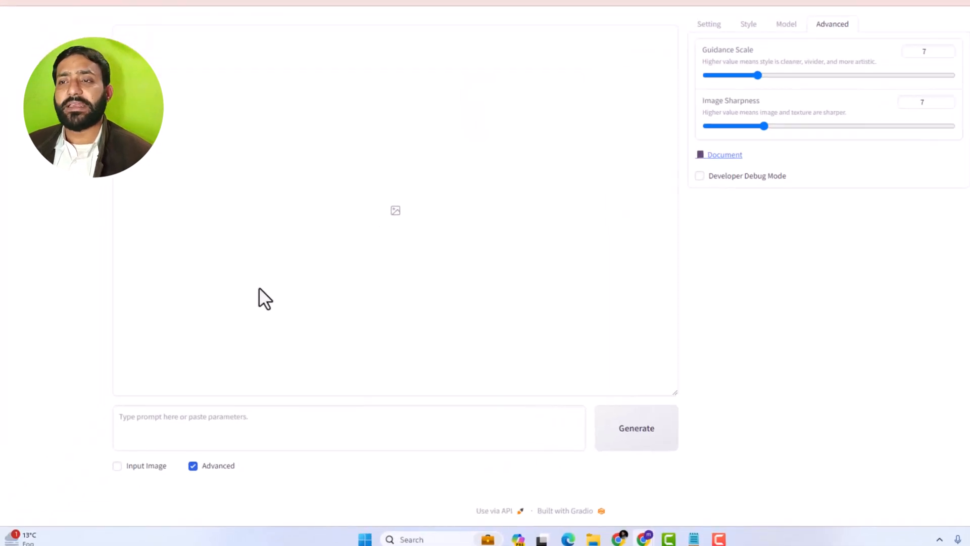
# Enable image input below the prompt and switch it to the image prompt mode
pyautogui.click(183, 457)
pyautogui.scroll(-4, 91, 353)
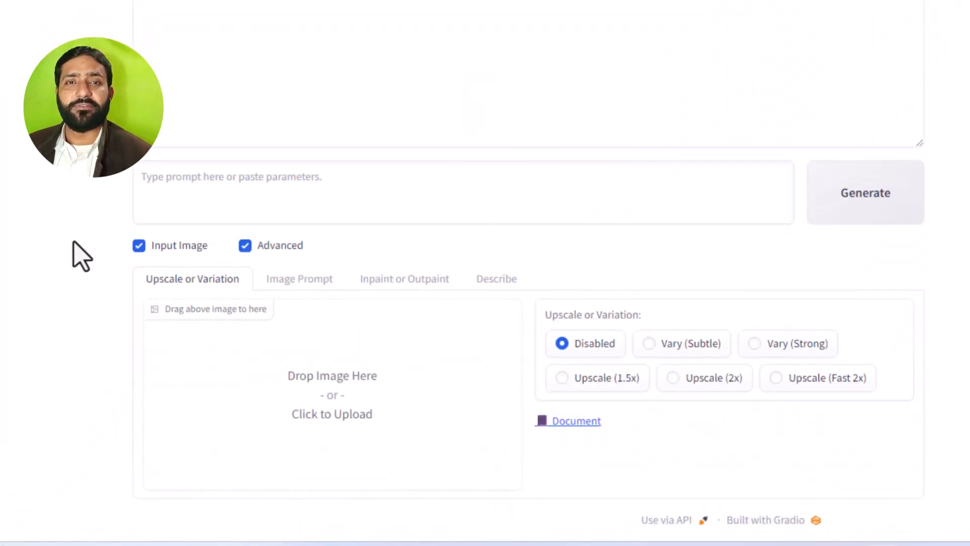
pyautogui.click(298, 286)
# Load the picture of the white dog under the moon from Downloads into the first image prompt slot
pyautogui.scroll(-1, 298, 286)
pyautogui.scroll(-5, 302, 303)
pyautogui.scroll(5, 368, 112)
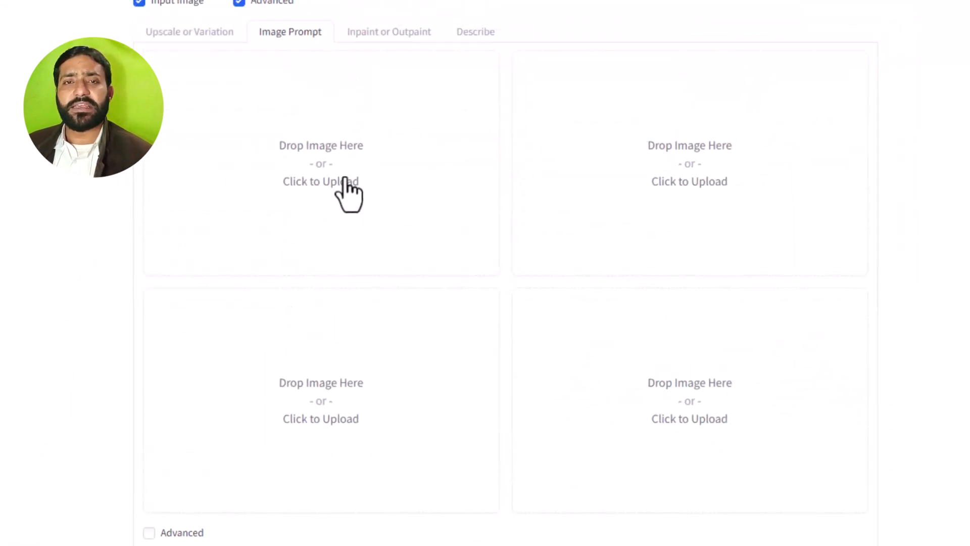
pyautogui.click(347, 410)
pyautogui.scroll(-8, 333, 243)
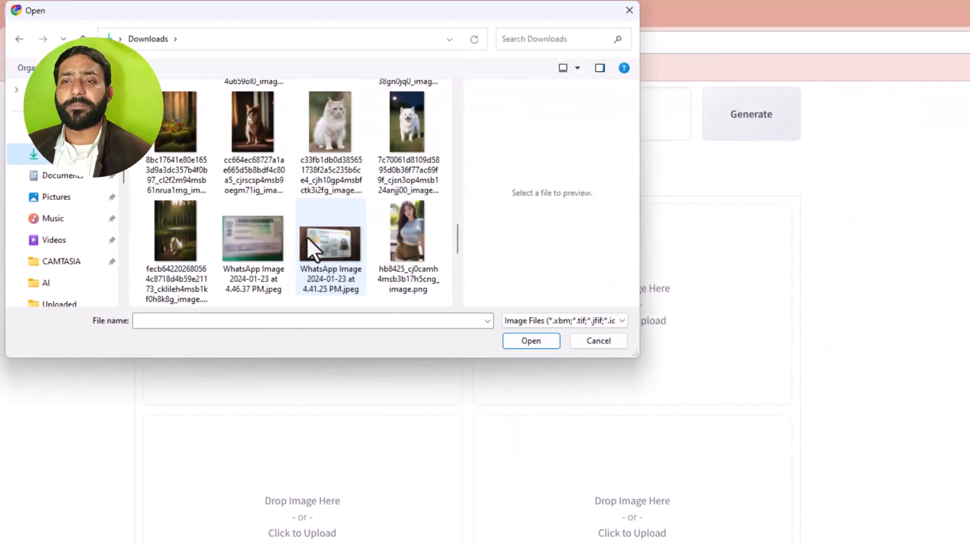
pyautogui.click(389, 132)
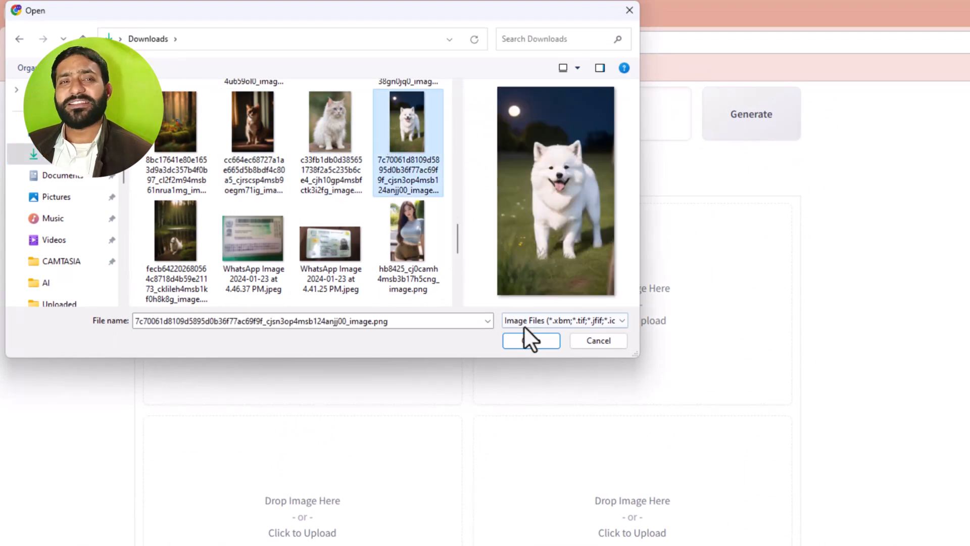
pyautogui.click(520, 347)
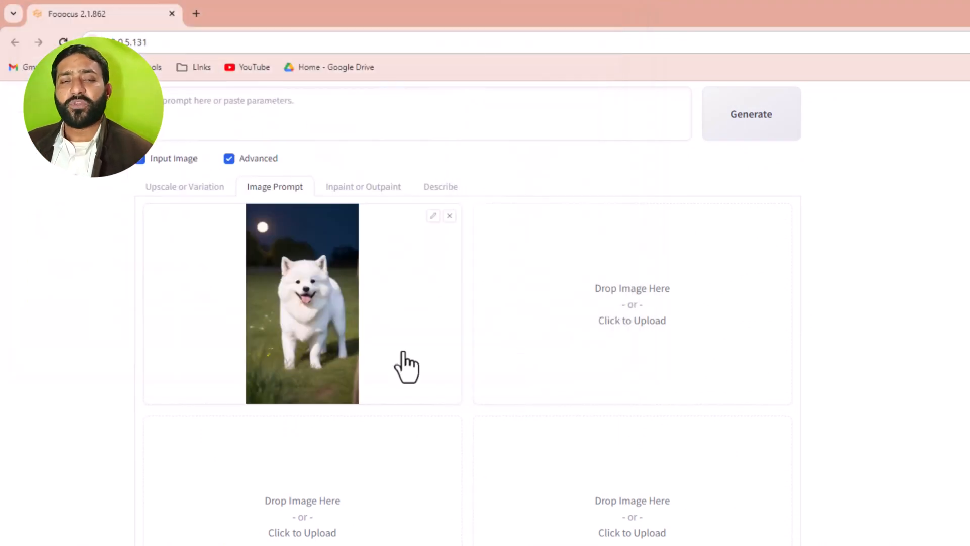
# Return to the general settings and generate images from the white dog image prompt without any text prompt
pyautogui.scroll(4, 207, 525)
pyautogui.scroll(4, 663, 431)
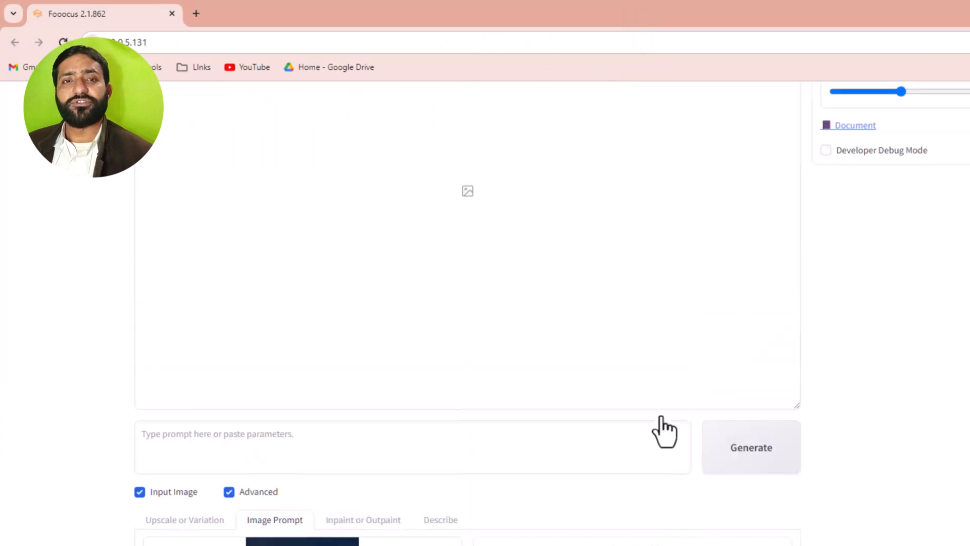
pyautogui.scroll(1, 862, 392)
pyautogui.click(845, 100)
pyautogui.scroll(-8, 697, 292)
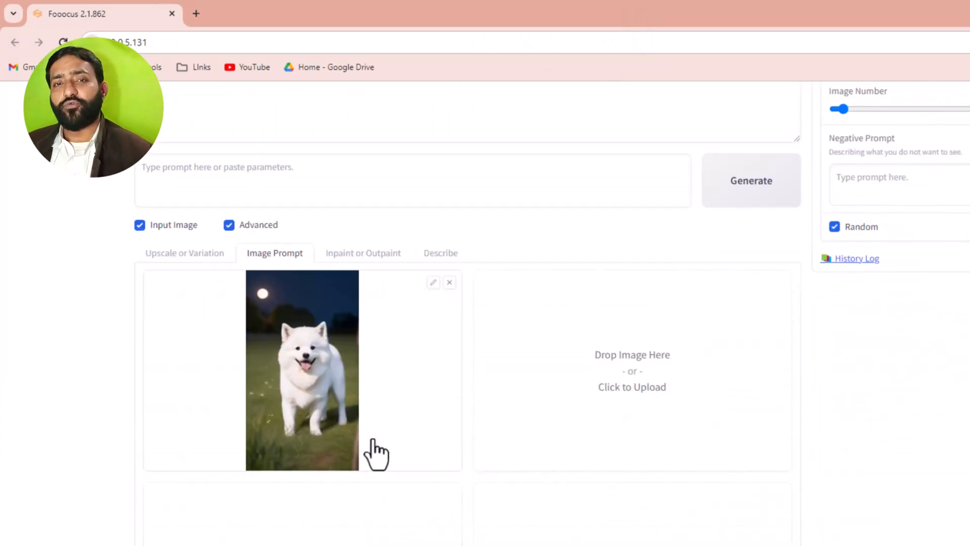
pyautogui.scroll(3, 336, 380)
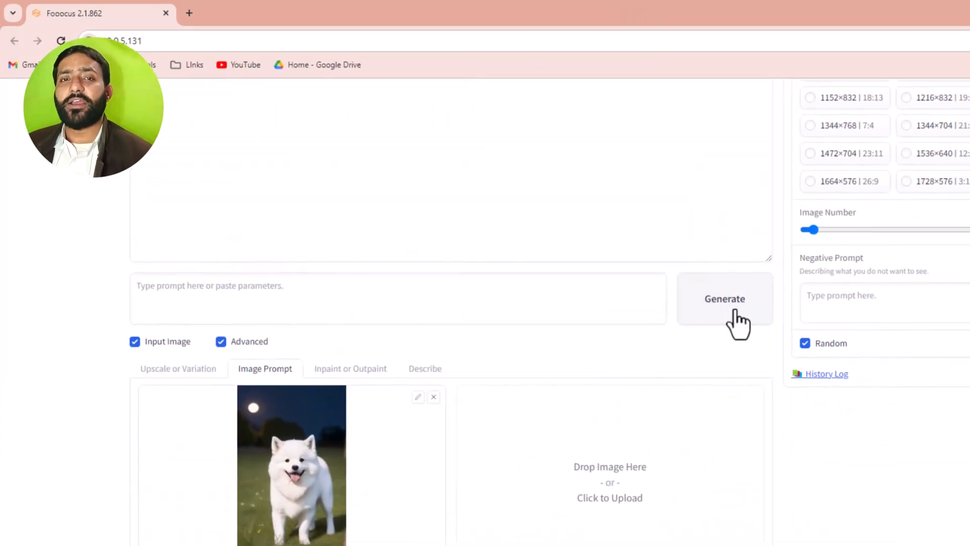
pyautogui.click(595, 260)
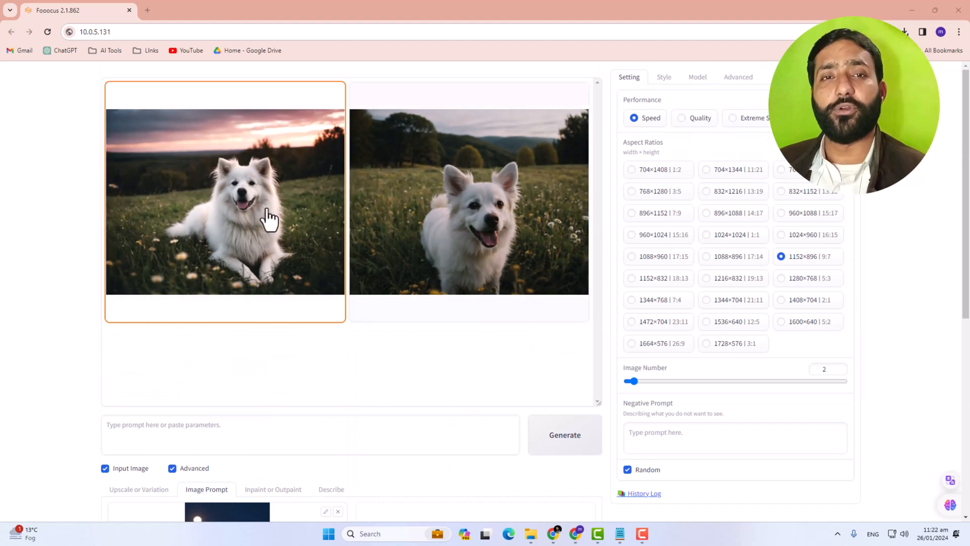
# Replace the first image prompt with the generated picture of the white dog lying in the meadow
pyautogui.scroll(-3, 268, 233)
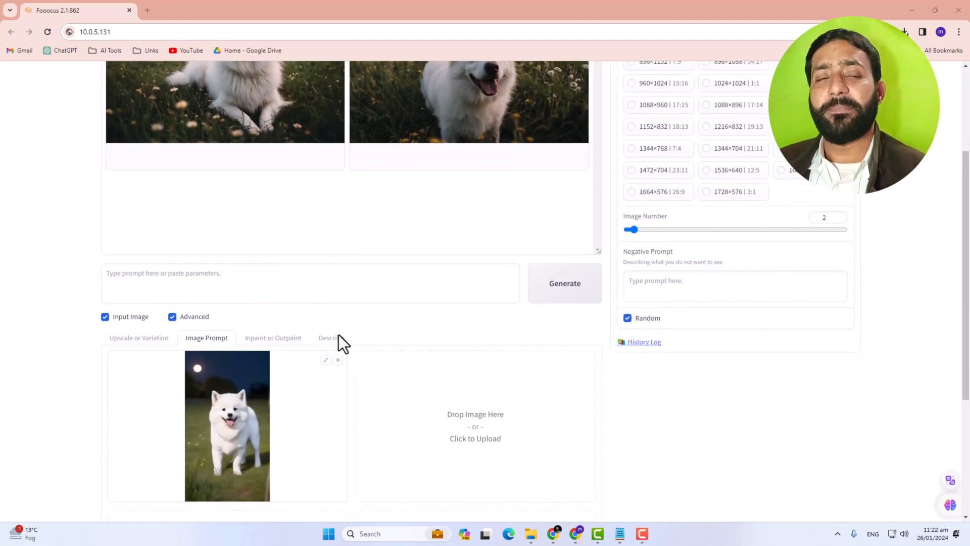
pyautogui.click(339, 360)
pyautogui.moveTo(265, 147); pyautogui.dragTo(250, 434)
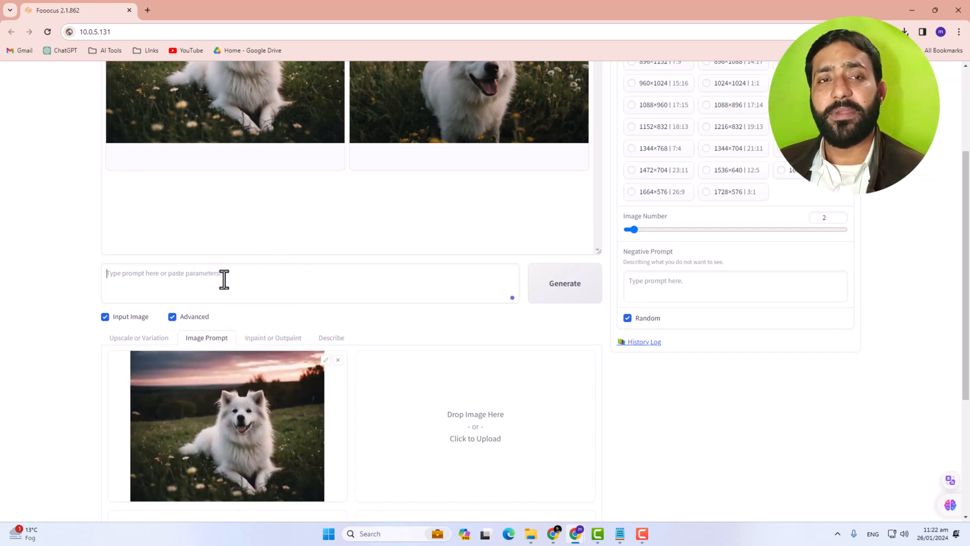
# Enter "cat" as the text prompt and generate images with the dog picture as the image prompt
pyautogui.write('cat')
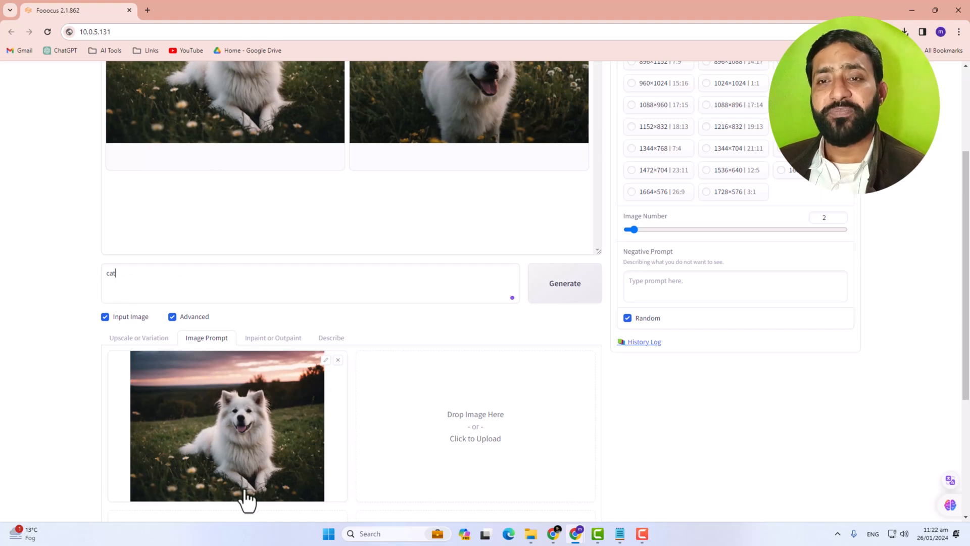
pyautogui.scroll(2, 313, 421)
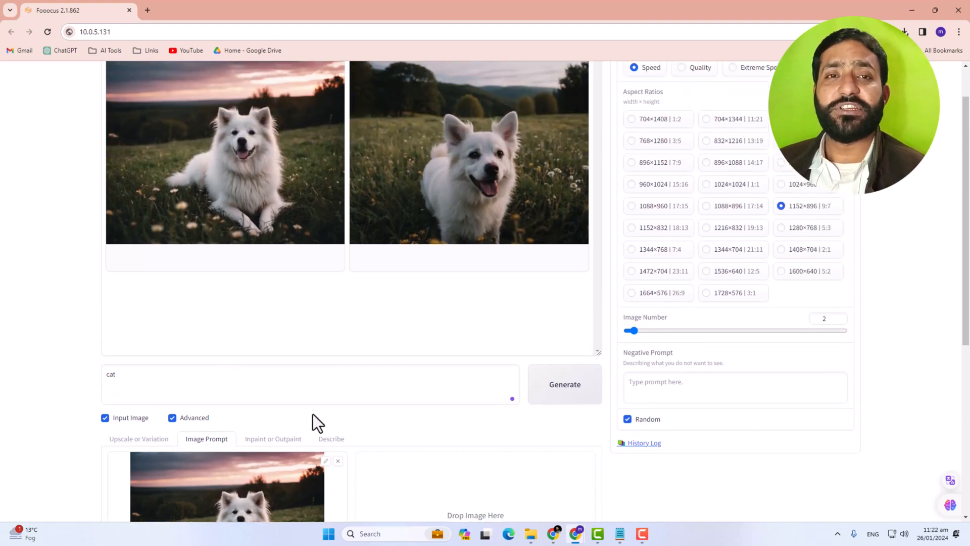
pyautogui.scroll(1, 487, 400)
pyautogui.click(571, 426)
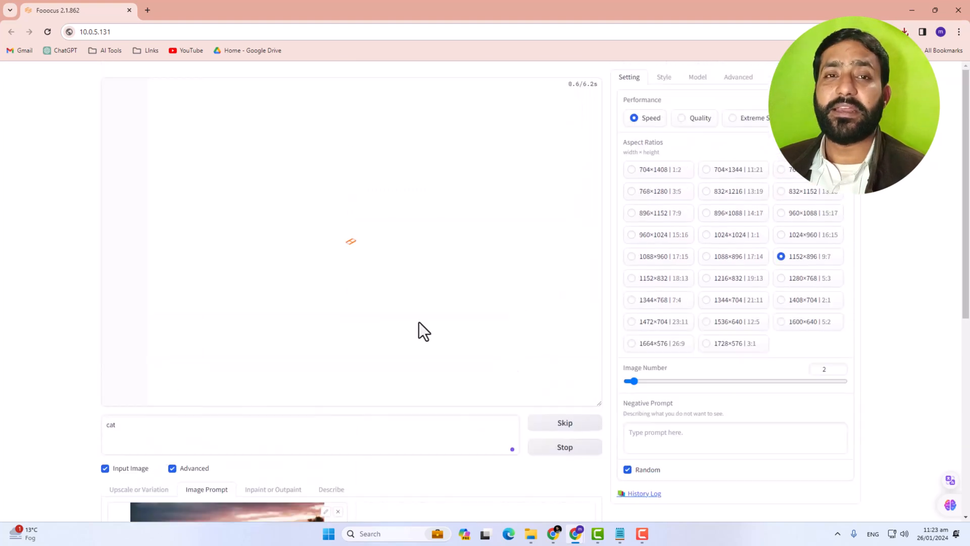
# Replace the dog in the first image prompt slot with the forest bird picture from Downloads
pyautogui.scroll(-2, 64, 241)
pyautogui.scroll(1, 65, 242)
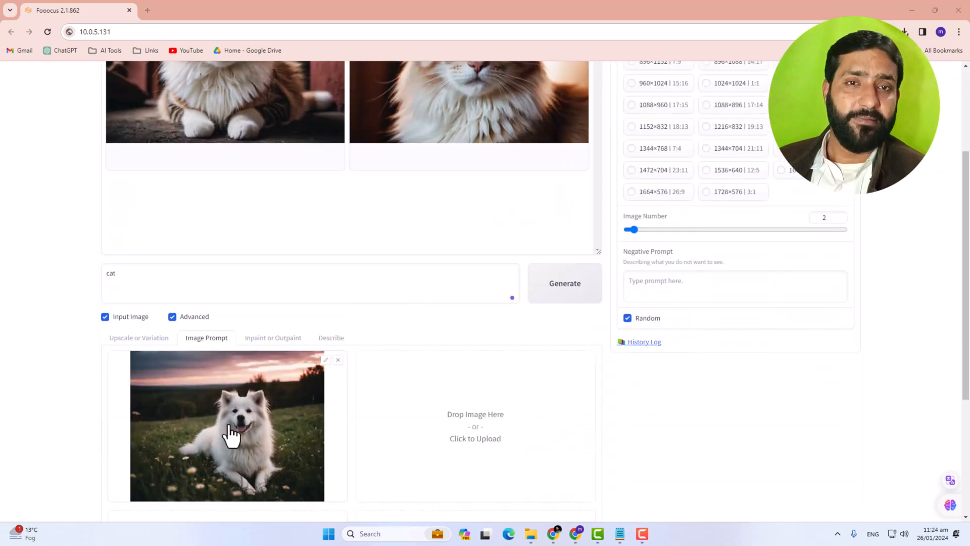
pyautogui.scroll(3, 228, 440)
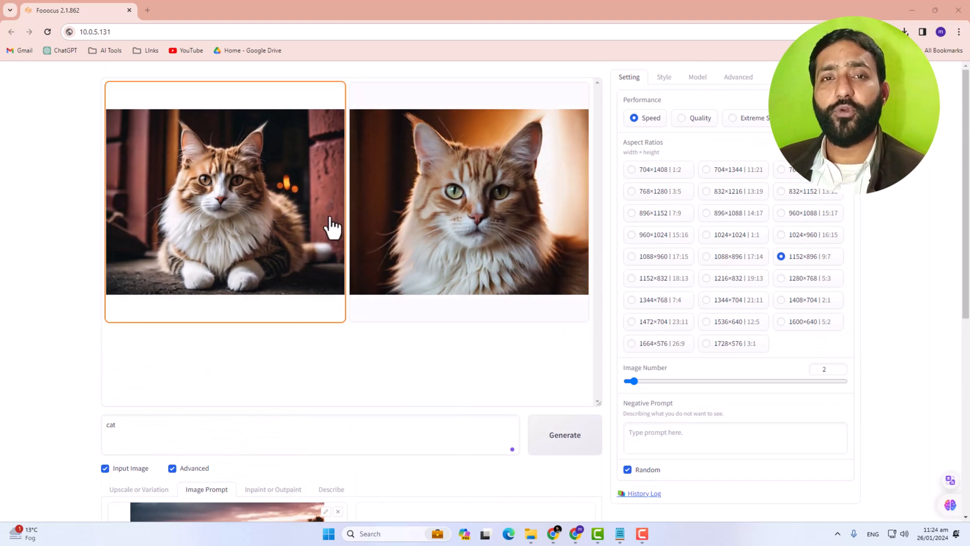
pyautogui.scroll(-4, 243, 336)
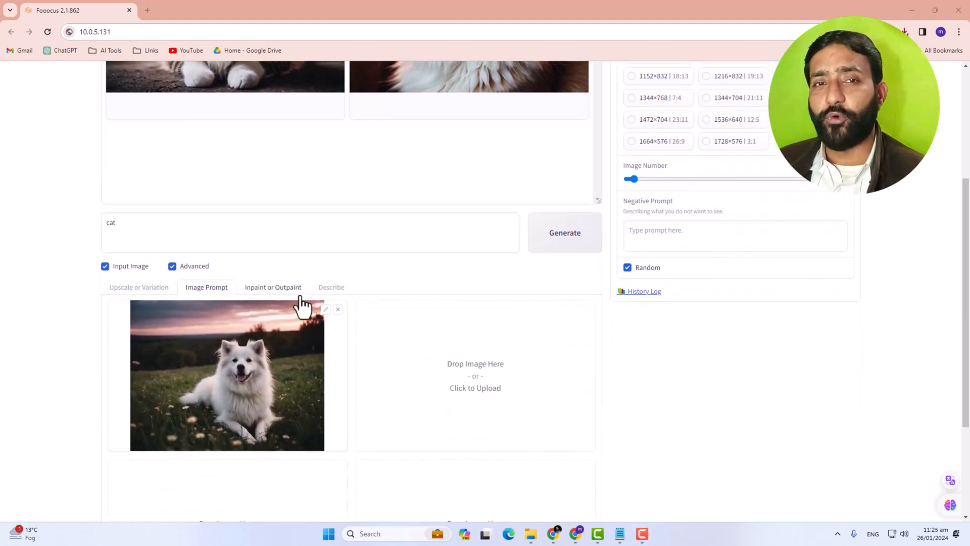
pyautogui.click(338, 310)
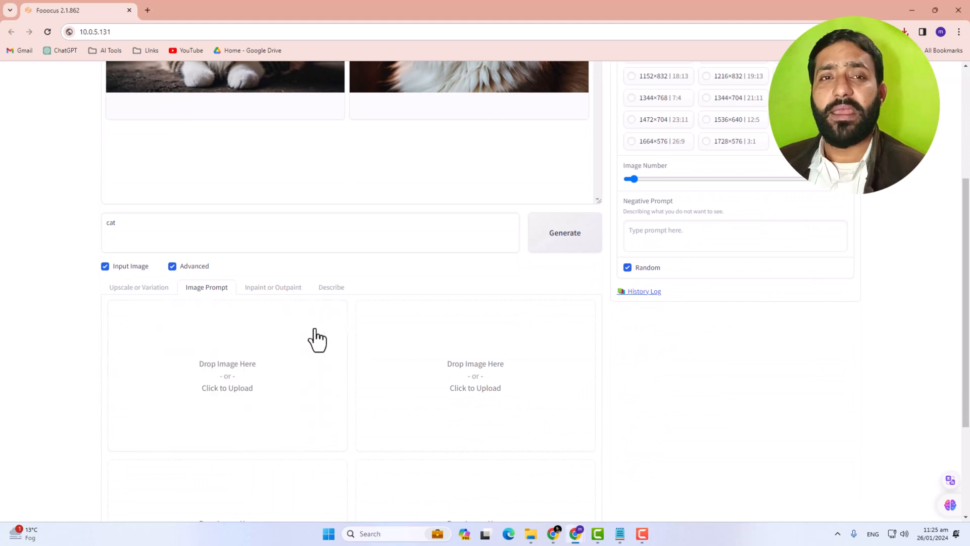
pyautogui.click(222, 382)
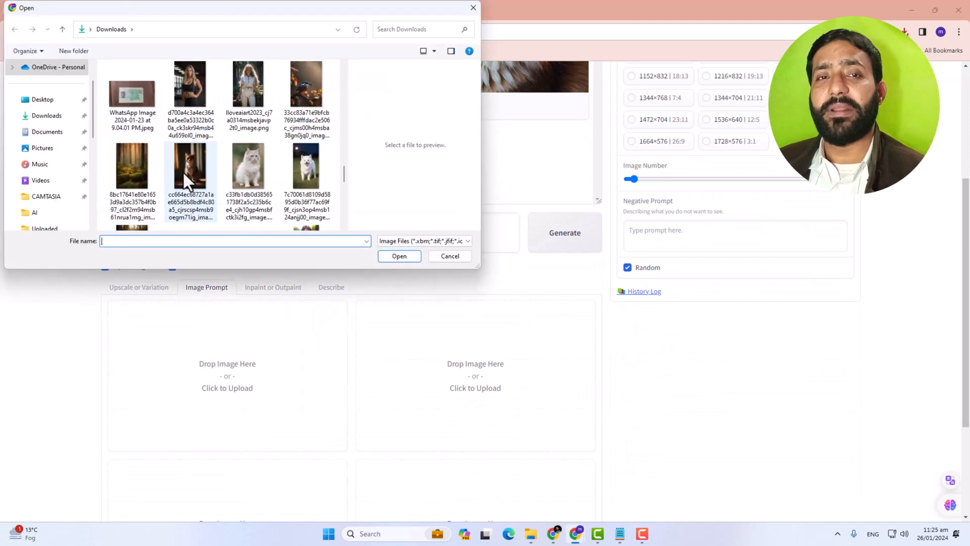
pyautogui.click(124, 172)
pyautogui.click(400, 256)
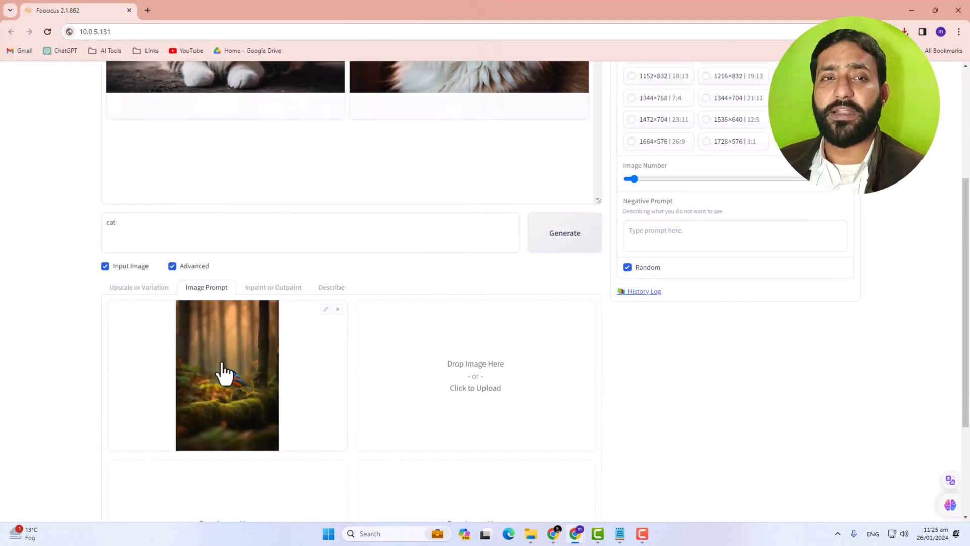
# Add the generated picture of the cat lying by the red wall to the second image prompt slot
pyautogui.scroll(3, 463, 333)
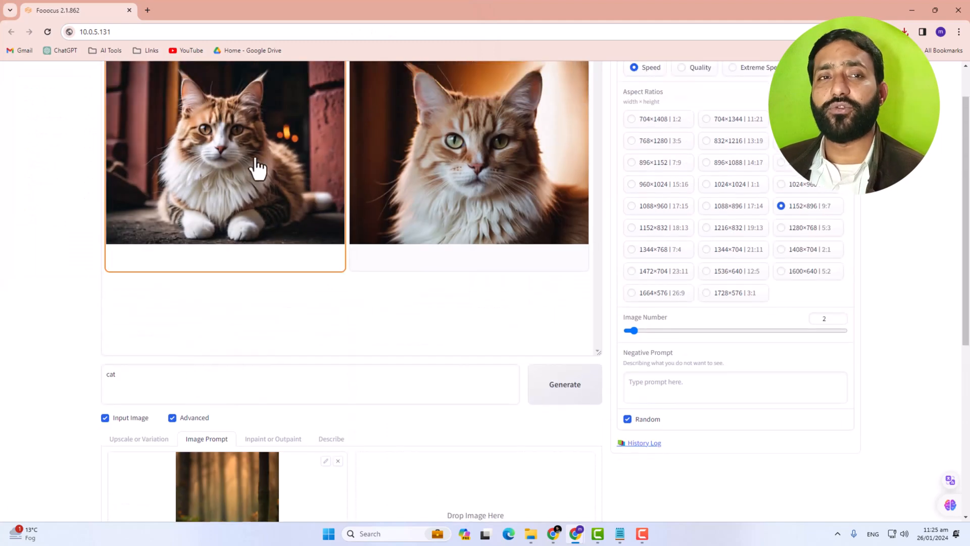
pyautogui.moveTo(251, 158); pyautogui.dragTo(474, 506)
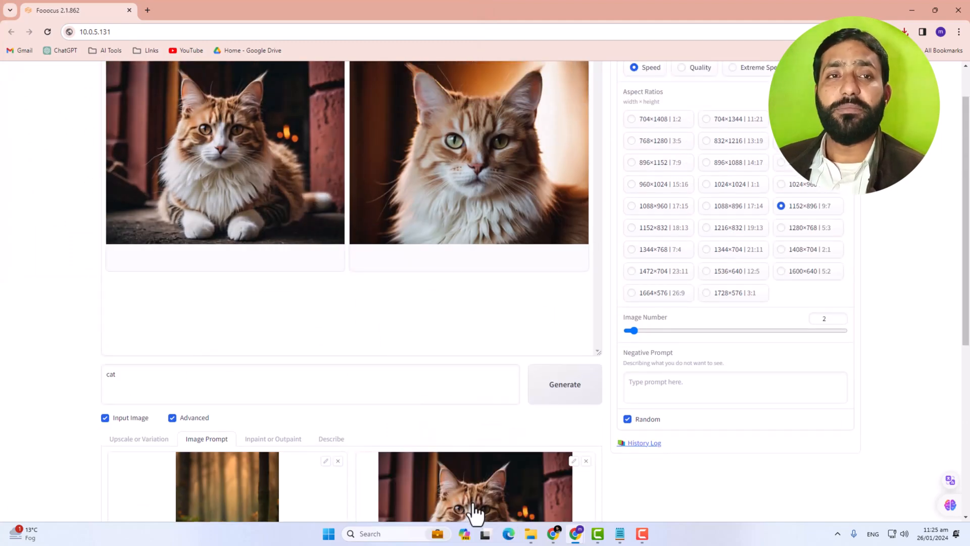
pyautogui.scroll(-3, 409, 467)
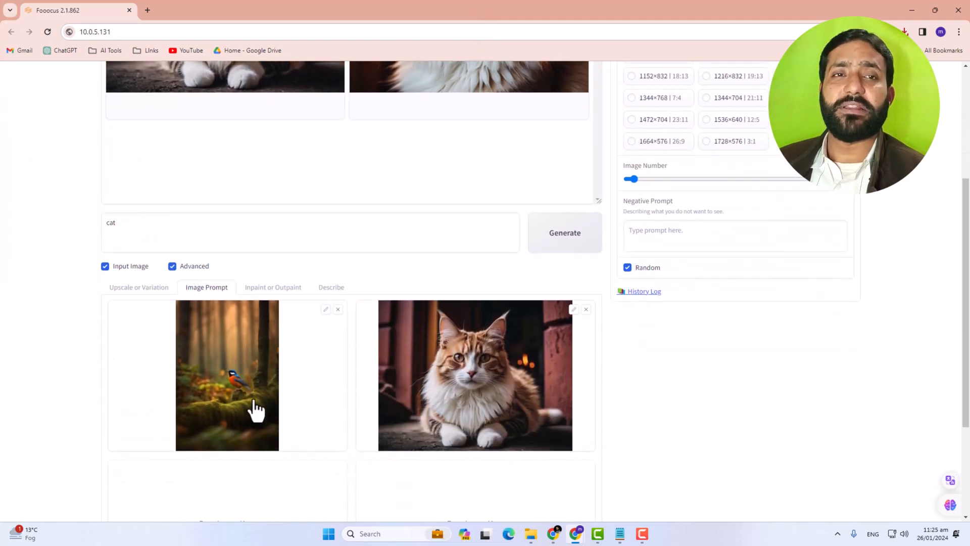
# Extend the text prompt to "cat sitting on tree" and generate images from the bird and cat image prompts
pyautogui.click(163, 226)
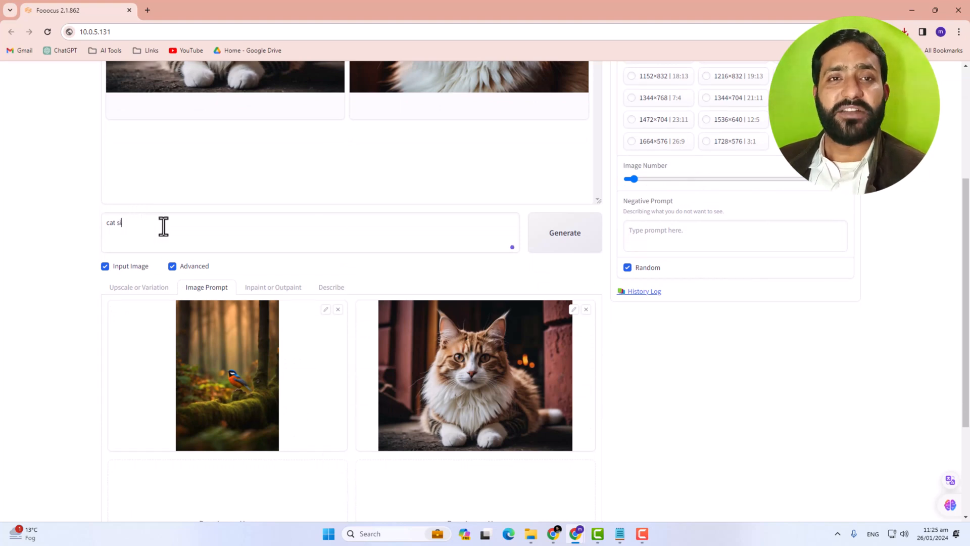
pyautogui.write('sitting on tree')
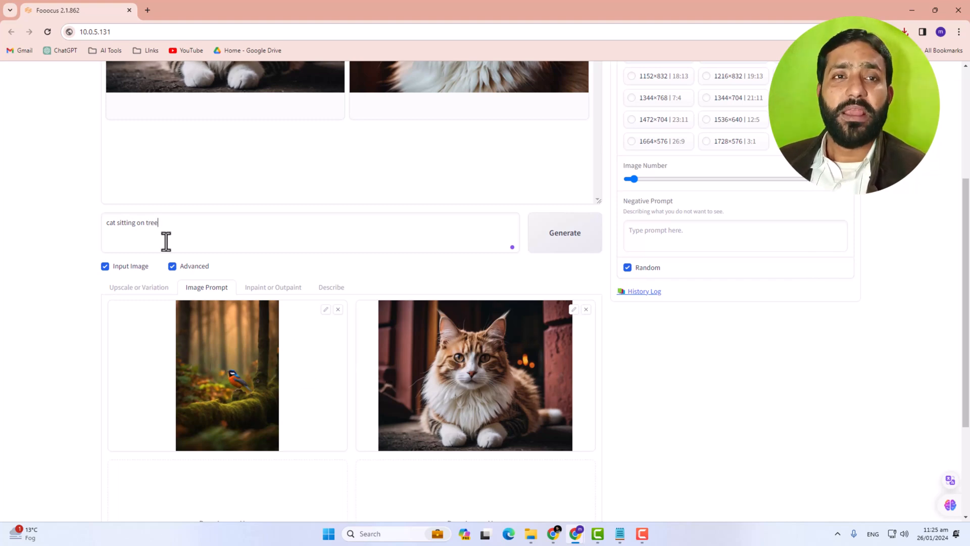
pyautogui.moveTo(192, 228); pyautogui.dragTo(92, 226)
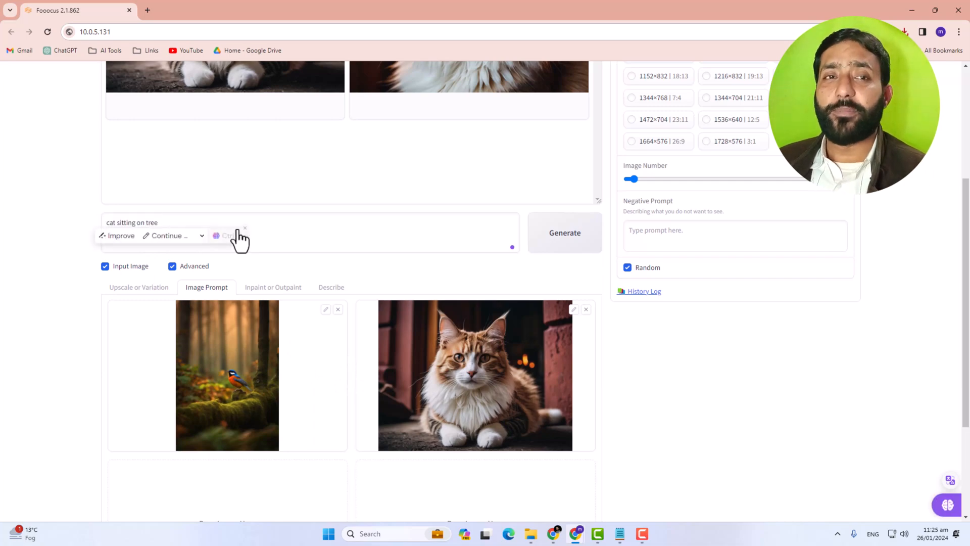
pyautogui.click(294, 230)
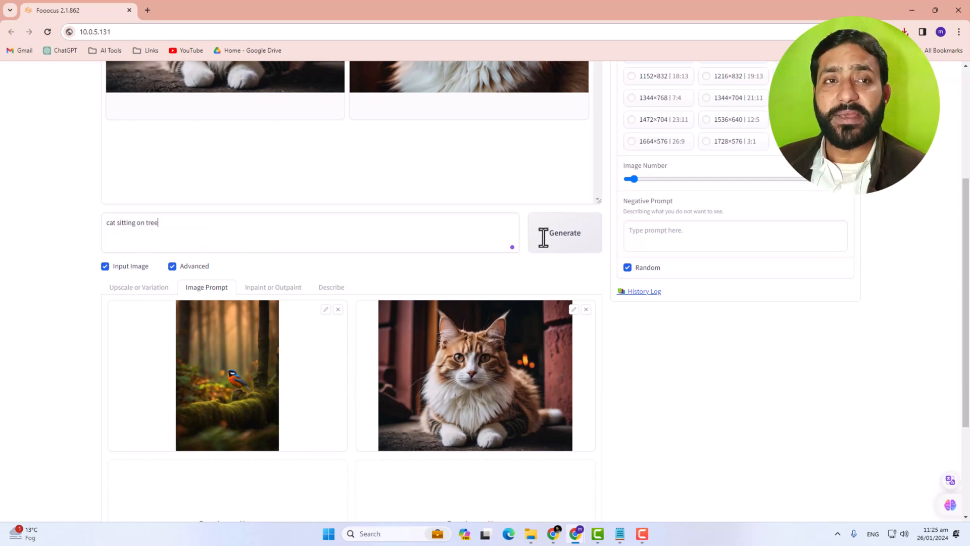
pyautogui.click(574, 241)
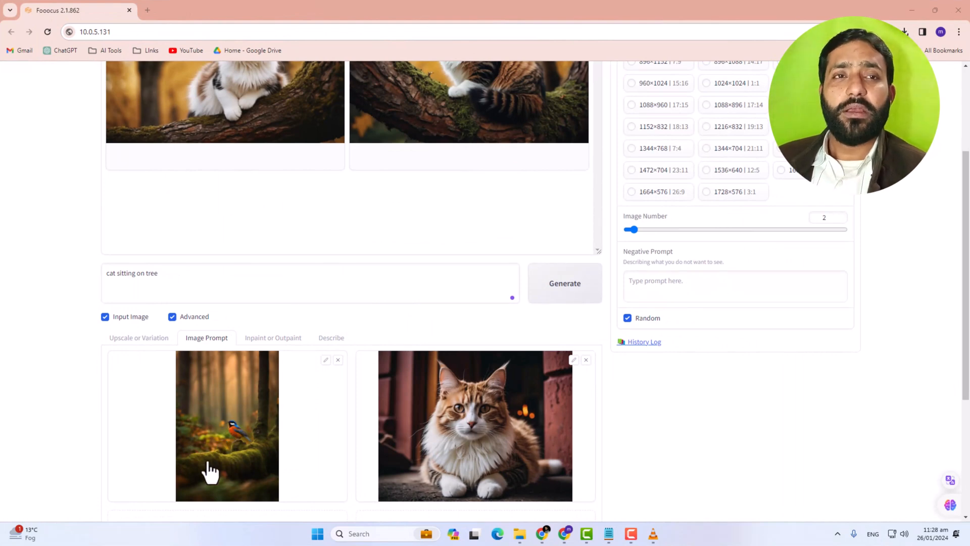
pyautogui.scroll(3, 265, 442)
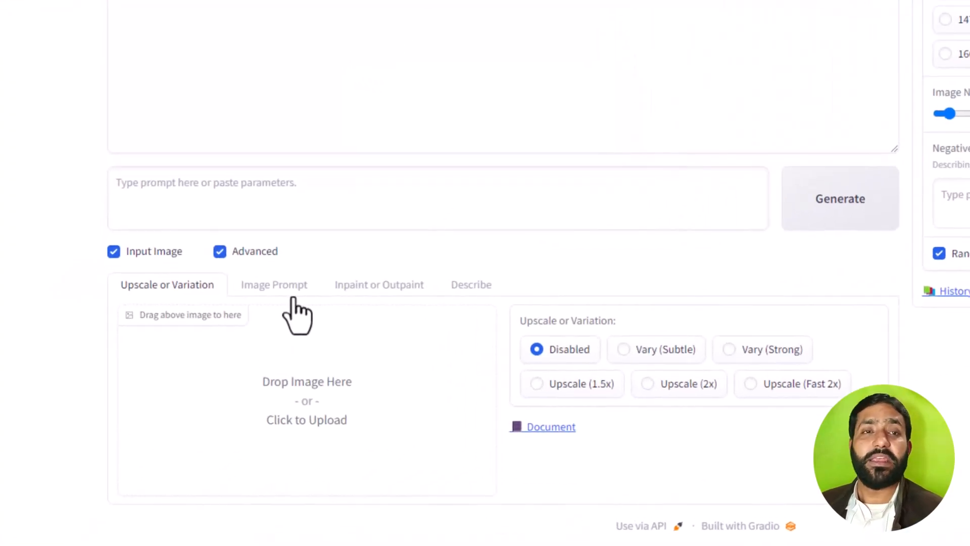
# Load the picture 10 (1).png from Downloads as the Inpaint or Outpaint image
pyautogui.click(371, 292)
pyautogui.scroll(-5, 373, 308)
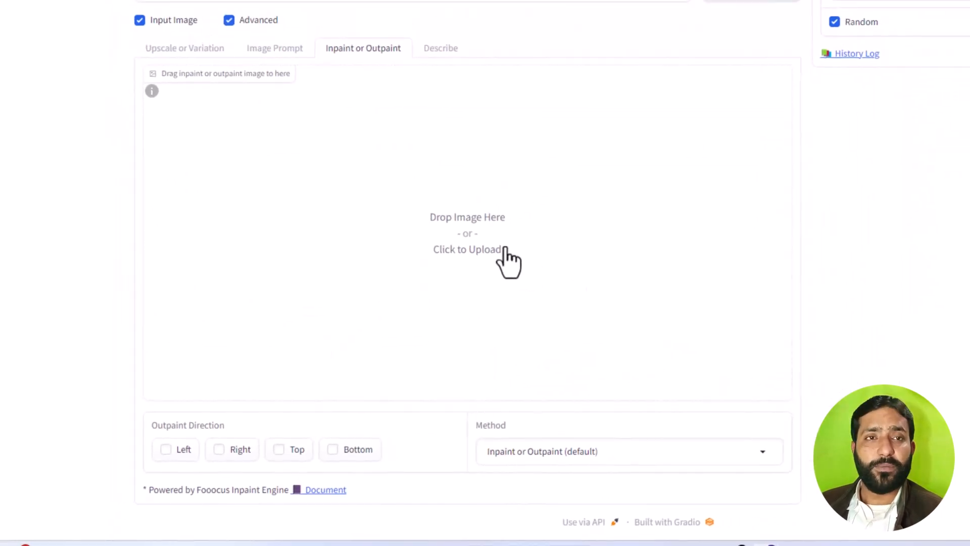
pyautogui.scroll(1, 474, 253)
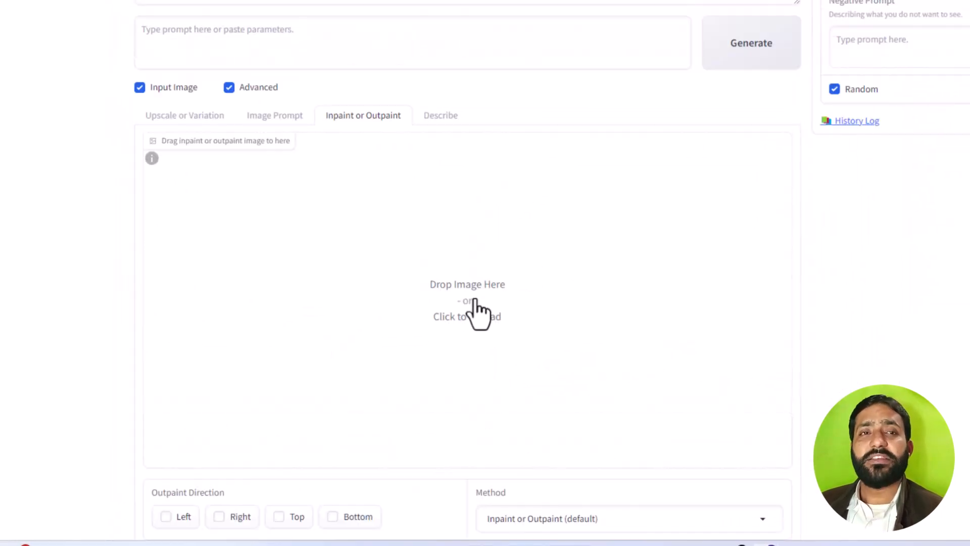
pyautogui.click(474, 302)
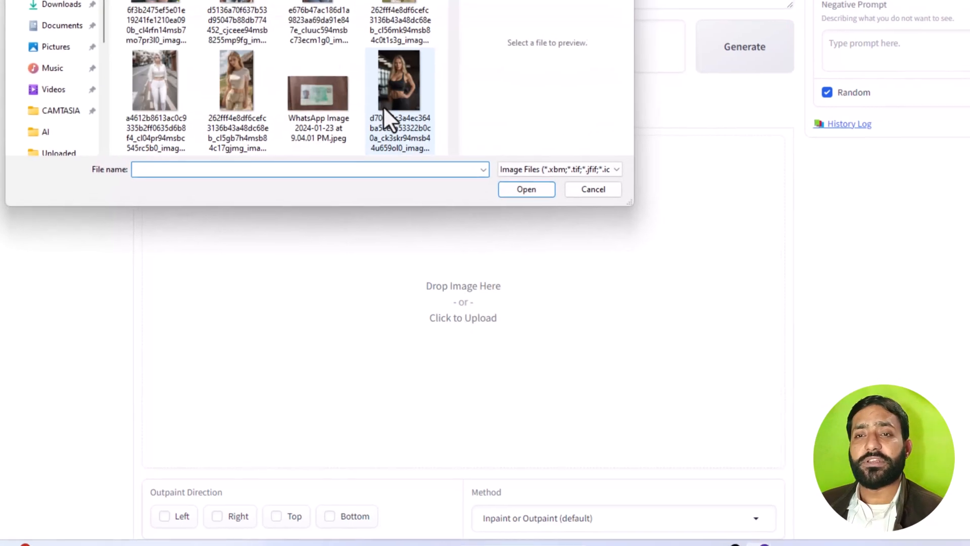
pyautogui.scroll(-3, 383, 109)
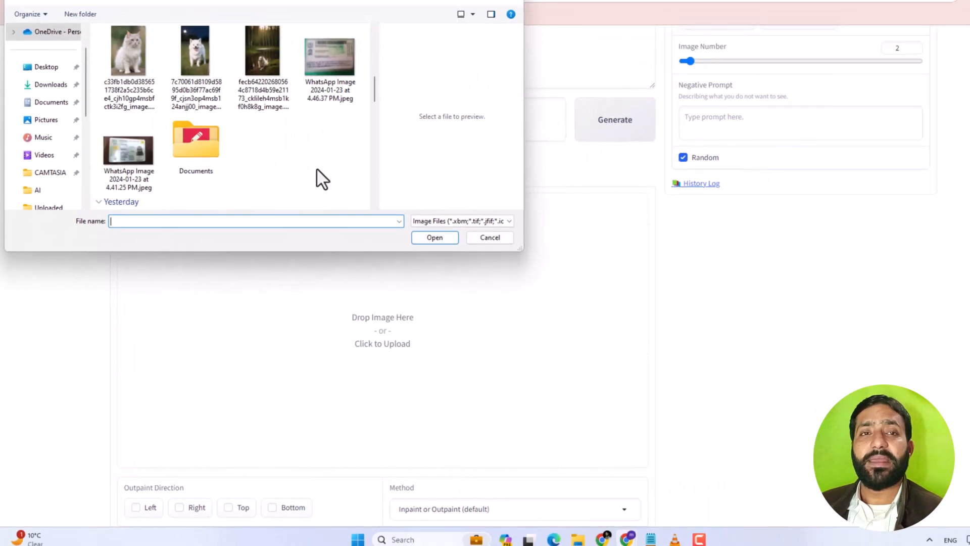
pyautogui.scroll(-3, 384, 119)
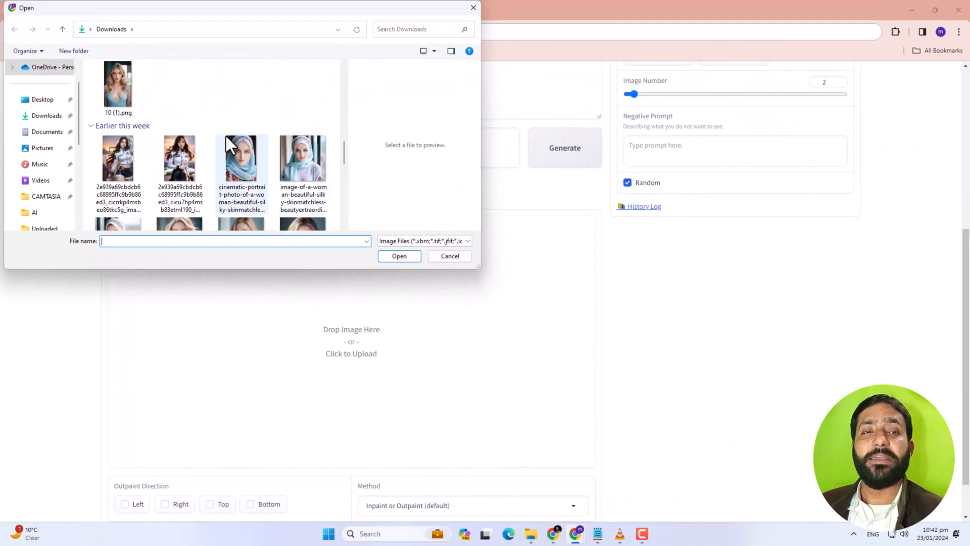
pyautogui.click(99, 88)
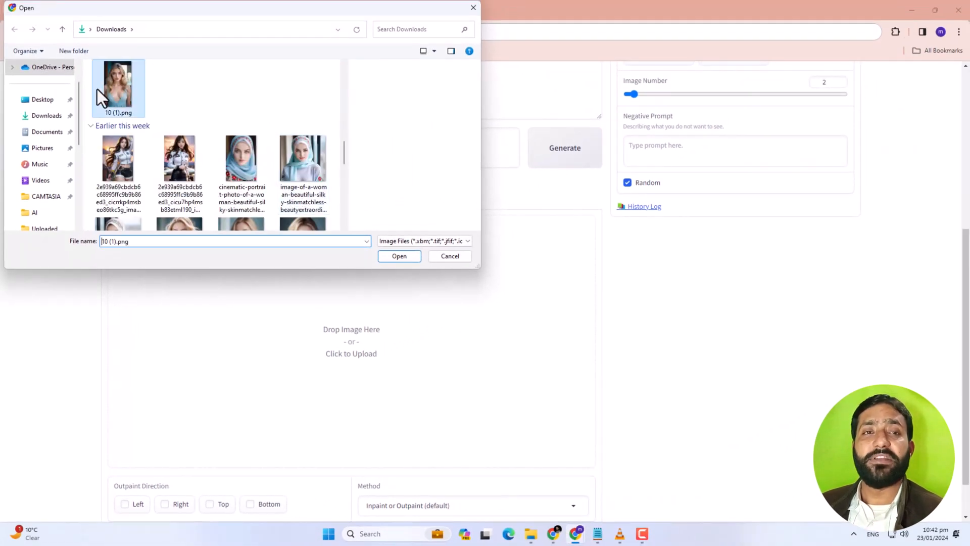
pyautogui.click(390, 258)
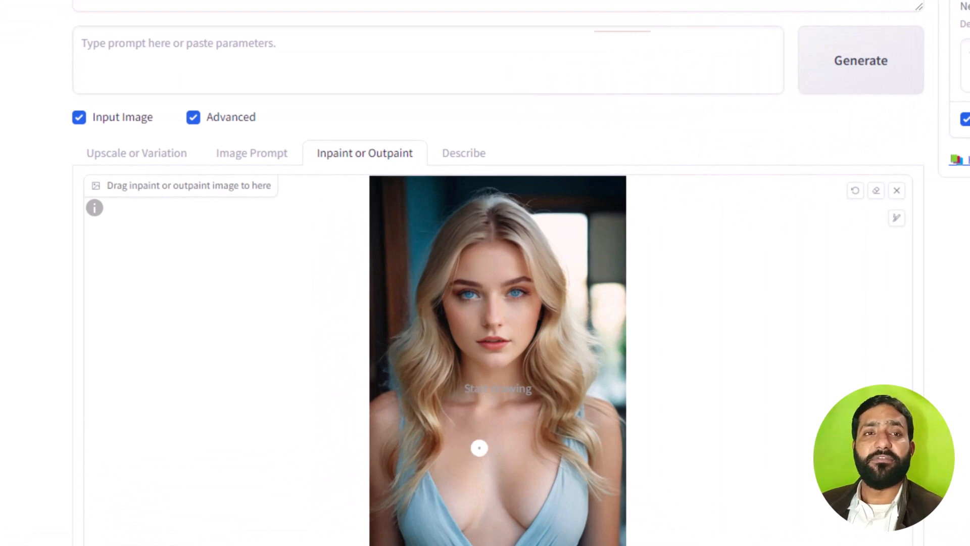
# Mask a V-shaped band around the woman's neck and generate images with the prompt "diamond neckless"
pyautogui.moveTo(430, 393)
pyautogui.mouseDown()
pyautogui.moveTo(485, 452)
pyautogui.moveTo(516, 436)
pyautogui.moveTo(555, 381)
pyautogui.mouseUp()
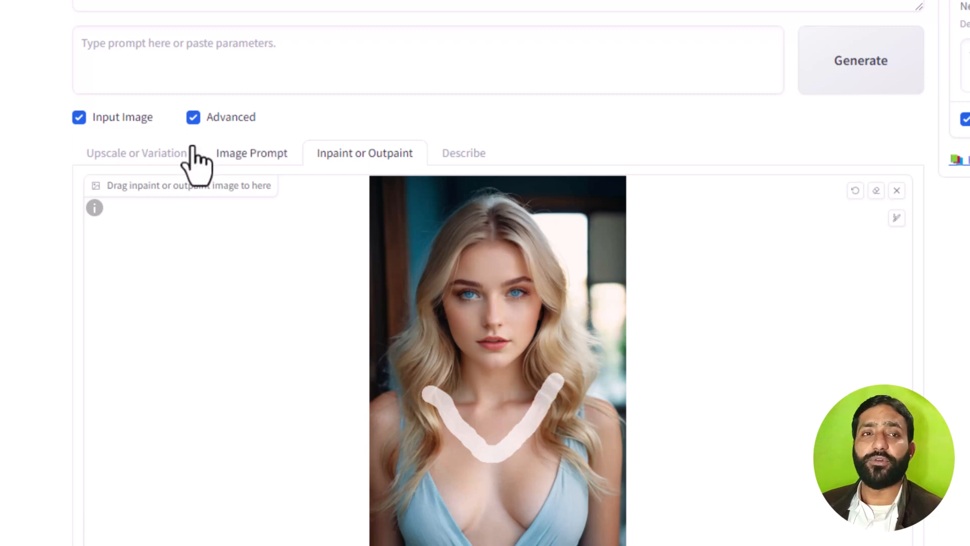
pyautogui.click(187, 56)
pyautogui.write('neckless')
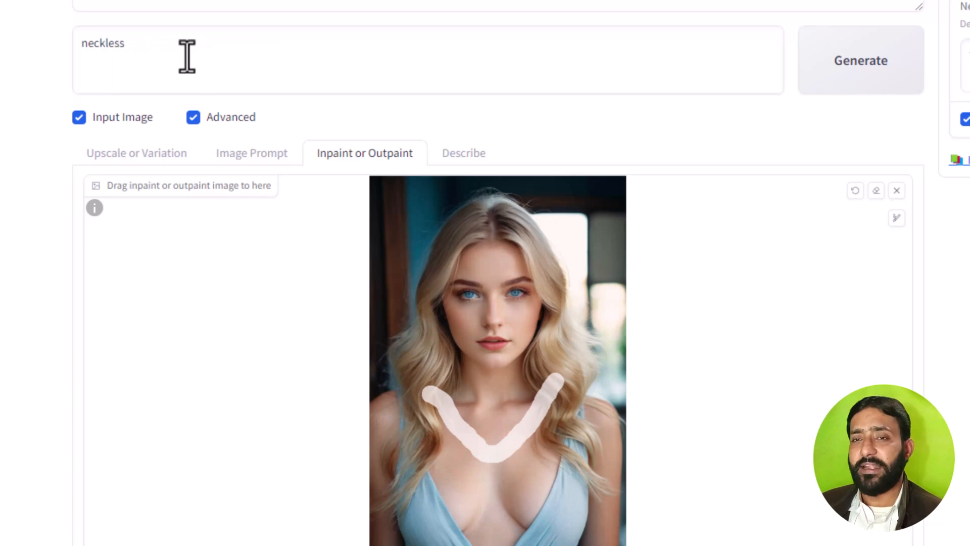
pyautogui.write('diamond')
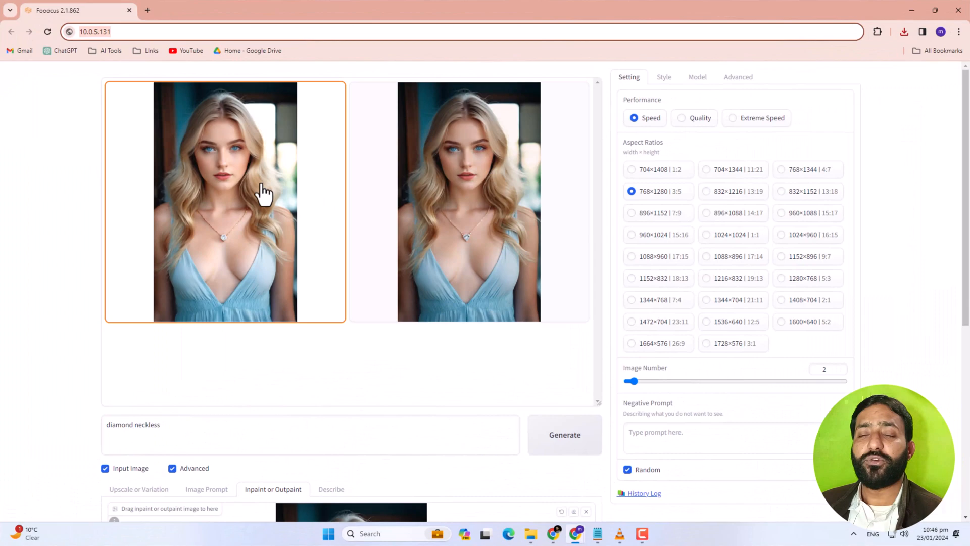
pyautogui.click(426, 195)
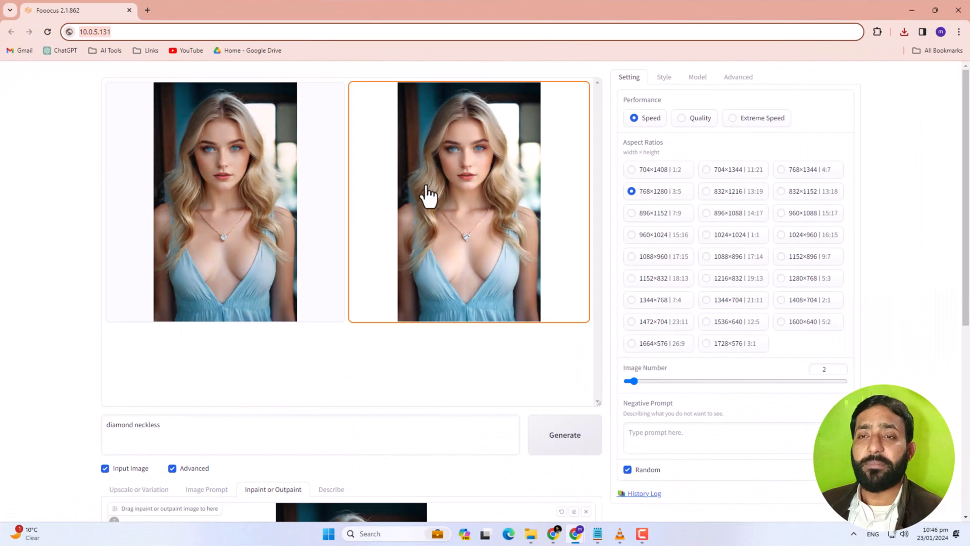
pyautogui.scroll(-4, 426, 205)
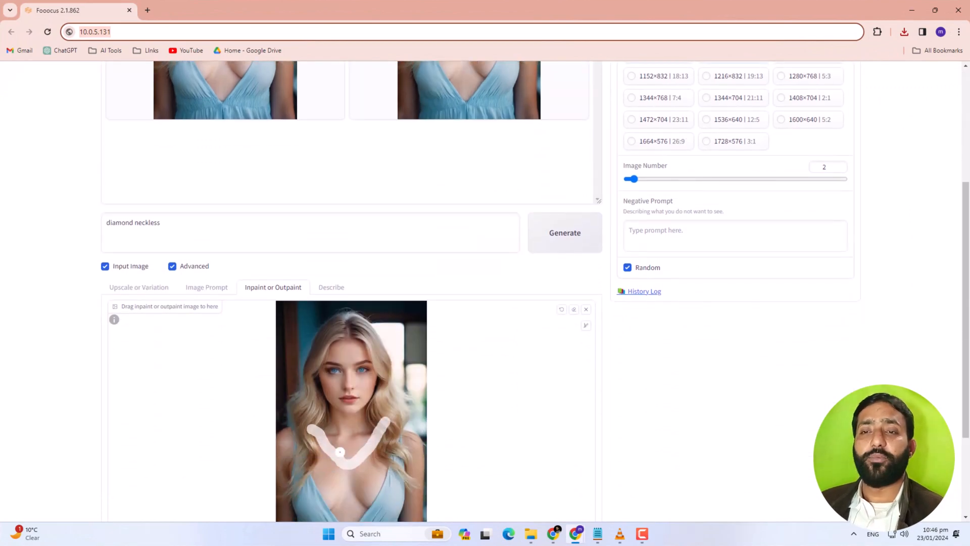
pyautogui.scroll(4, 223, 264)
pyautogui.click(212, 180)
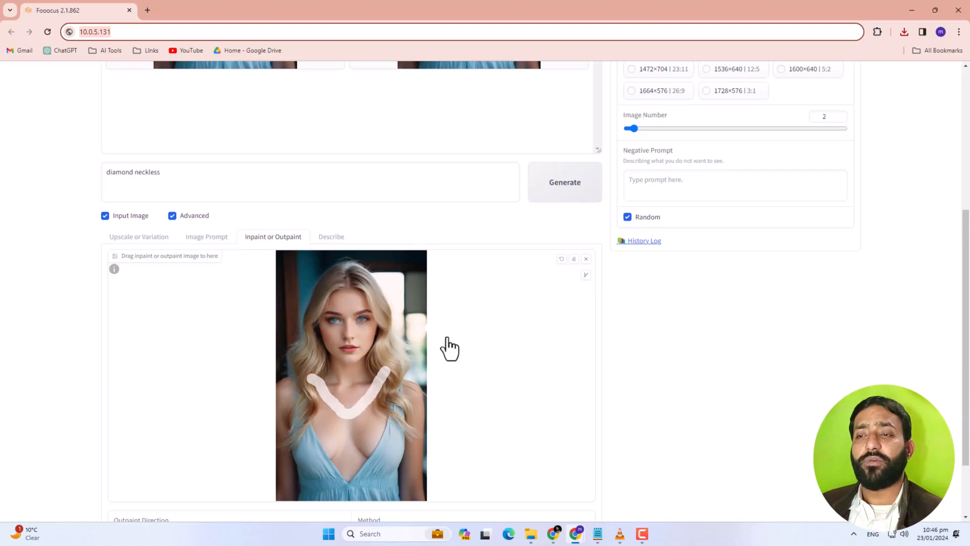
# Replace the inpaint image with the Downloads picture of the woman in a white T-shirt on a city street
pyautogui.click(585, 260)
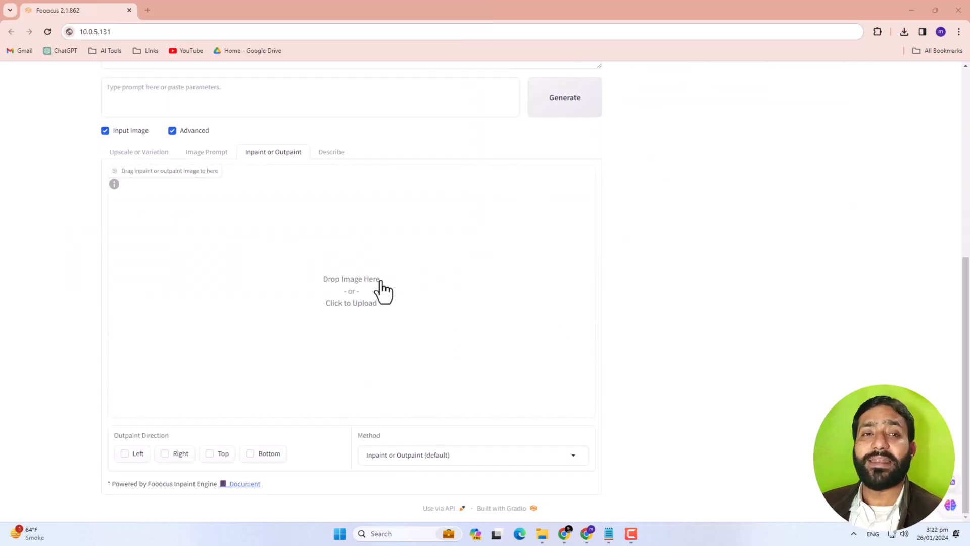
pyautogui.click(383, 291)
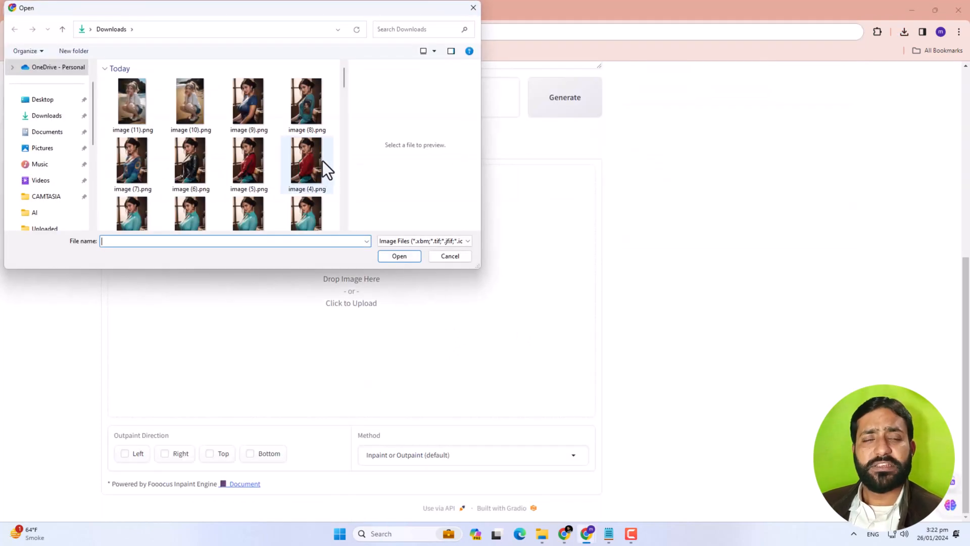
pyautogui.scroll(-1, 316, 152)
pyautogui.scroll(-3, 315, 141)
pyautogui.click(269, 175)
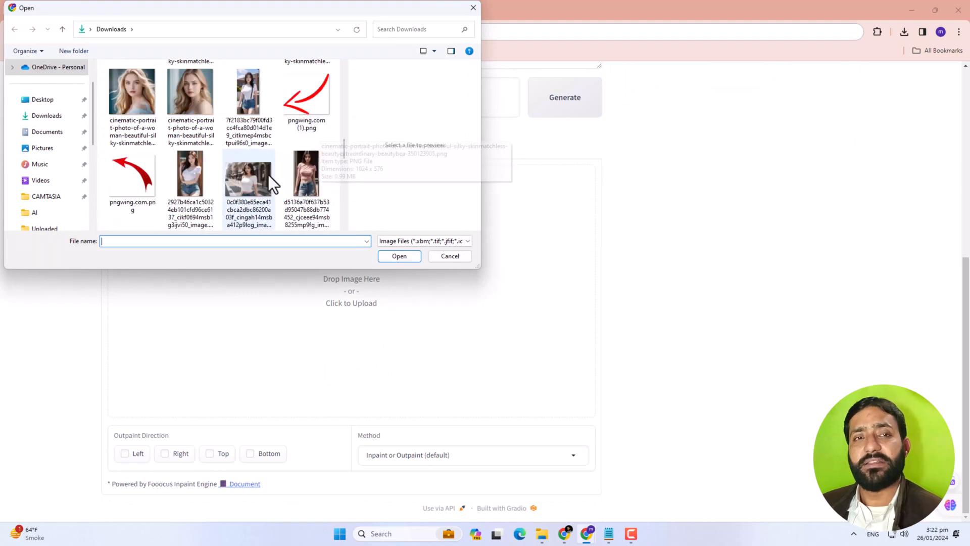
pyautogui.click(399, 257)
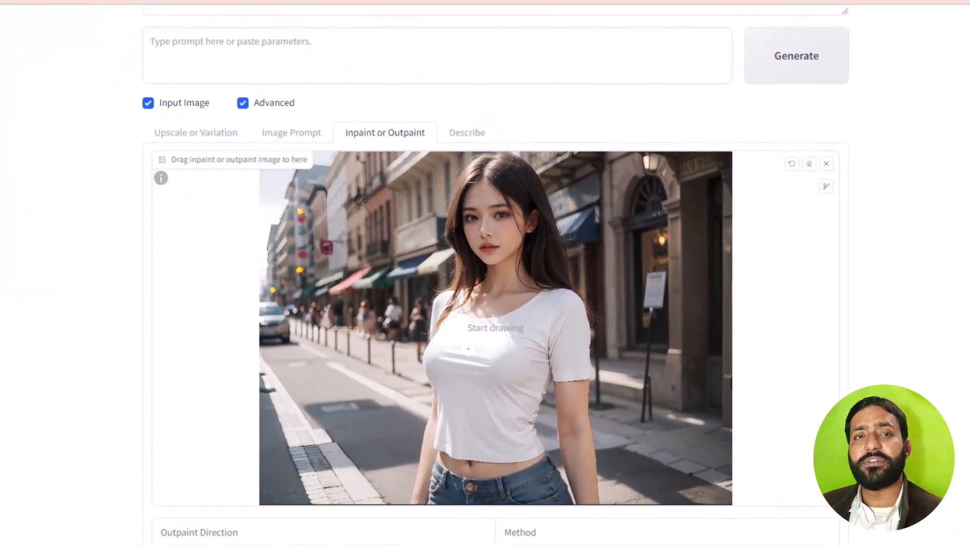
# Mask the chest area of the white T-shirt and enter text "LOVE" red color as the prompt
pyautogui.moveTo(502, 346)
pyautogui.mouseDown()
pyautogui.moveTo(442, 357)
pyautogui.moveTo(441, 345)
pyautogui.moveTo(513, 344)
pyautogui.moveTo(516, 363)
pyautogui.moveTo(506, 372)
pyautogui.moveTo(432, 368)
pyautogui.moveTo(509, 362)
pyautogui.mouseUp()
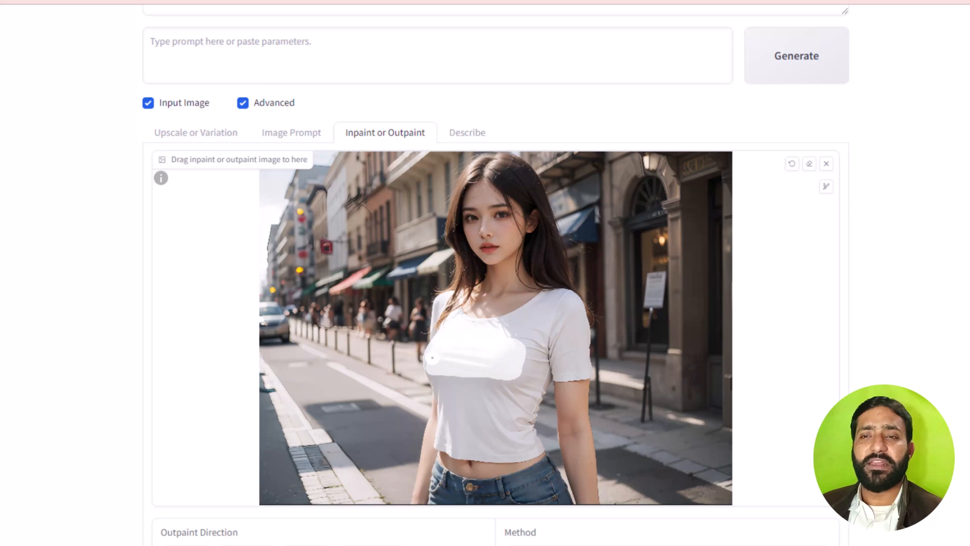
pyautogui.click(381, 59)
pyautogui.write('text')
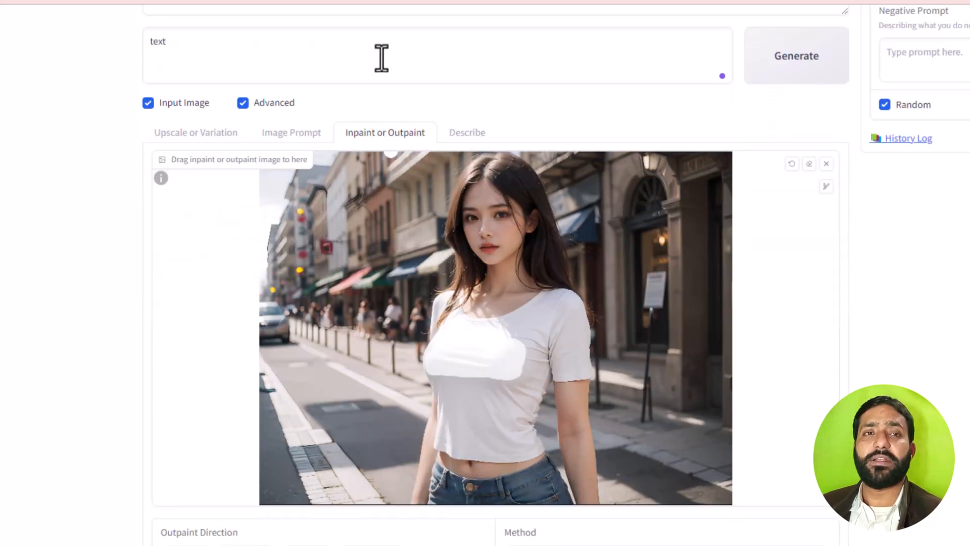
pyautogui.write(' "LOVE" red color')
# Enter "cartoon, tatoo, emoji" as the negative prompt
pyautogui.scroll(3, 941, 210)
pyautogui.click(942, 211)
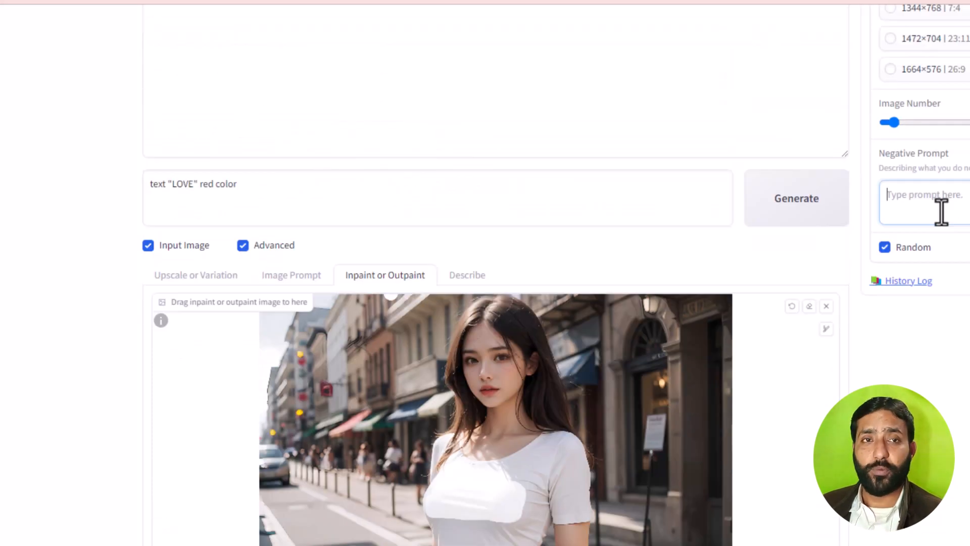
pyautogui.write('cartoon, tatoo, emoji')
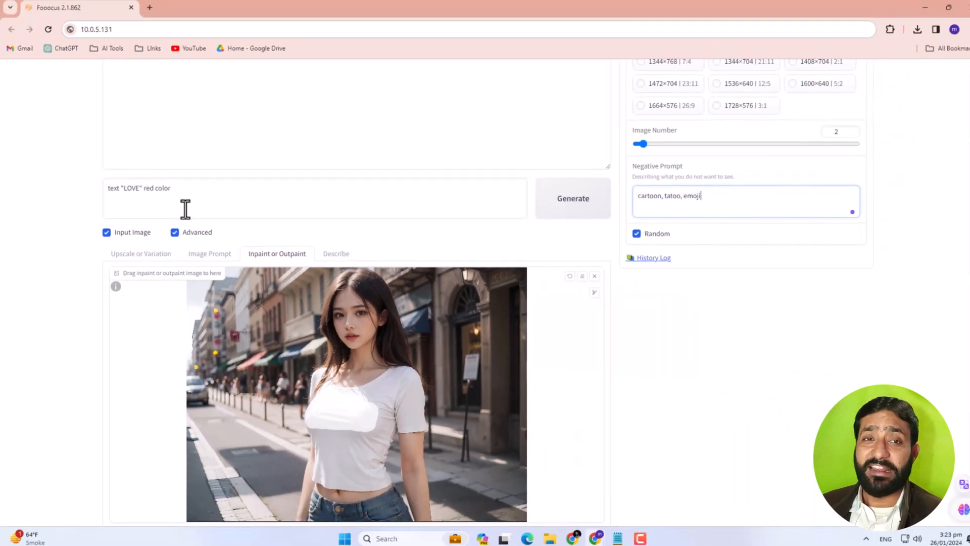
# Reword the prompt to print text "LOVE" in red color on shirt and generate the images
pyautogui.click(269, 186)
pyautogui.press('Home')
pyautogui.write('pri')
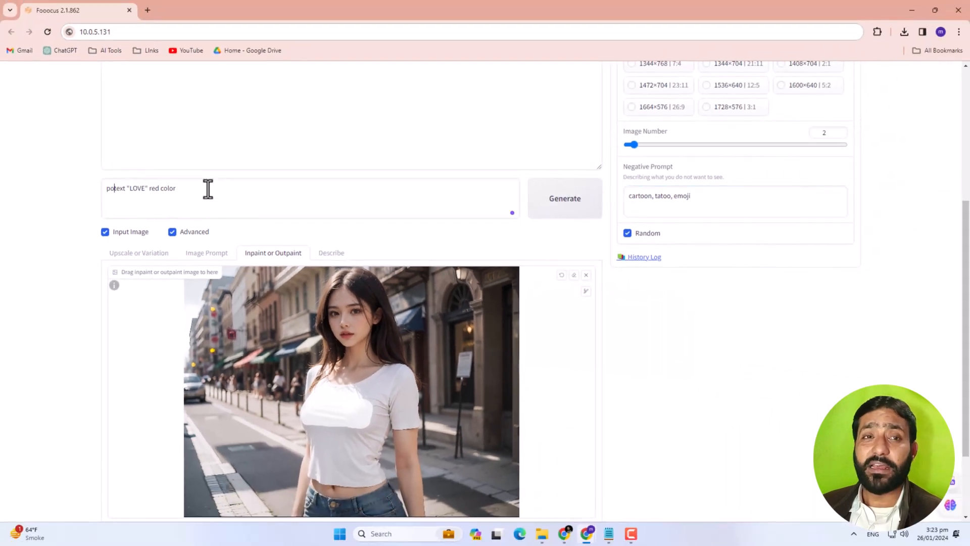
pyautogui.write('nt')
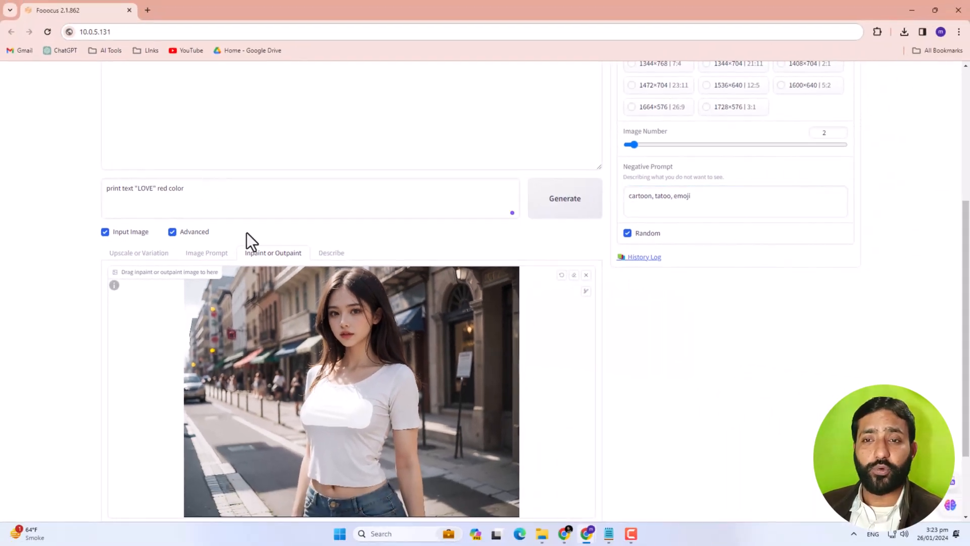
pyautogui.hotkey('ctrl', 'Right')
pyautogui.hotkey('ctrl', 'Right')
pyautogui.write('in')
pyautogui.press('End')
pyautogui.write('on shirt')
pyautogui.hotkey('ctrl', 'Return')
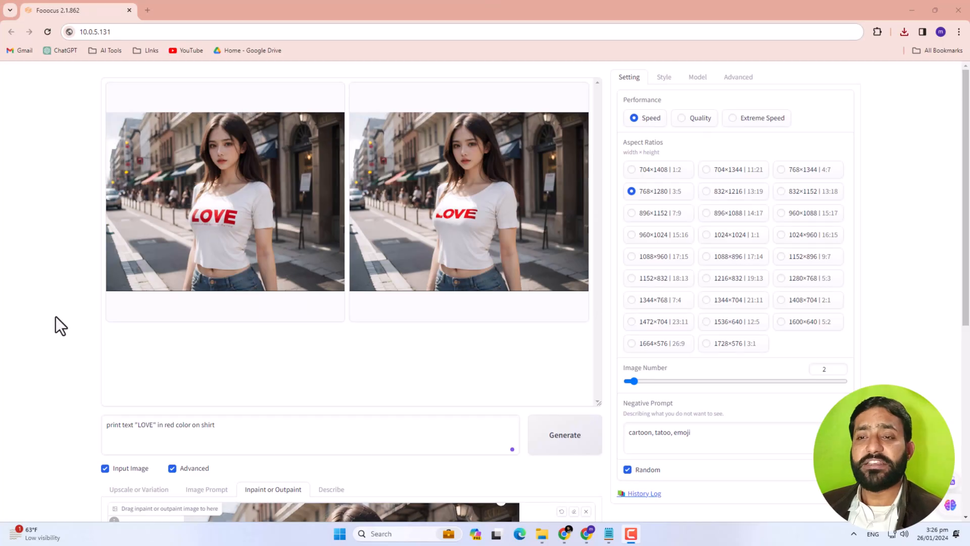
# Replace the inpaint image with the first generated picture of the woman in the LOVE T-shirt
pyautogui.scroll(-4, 264, 270)
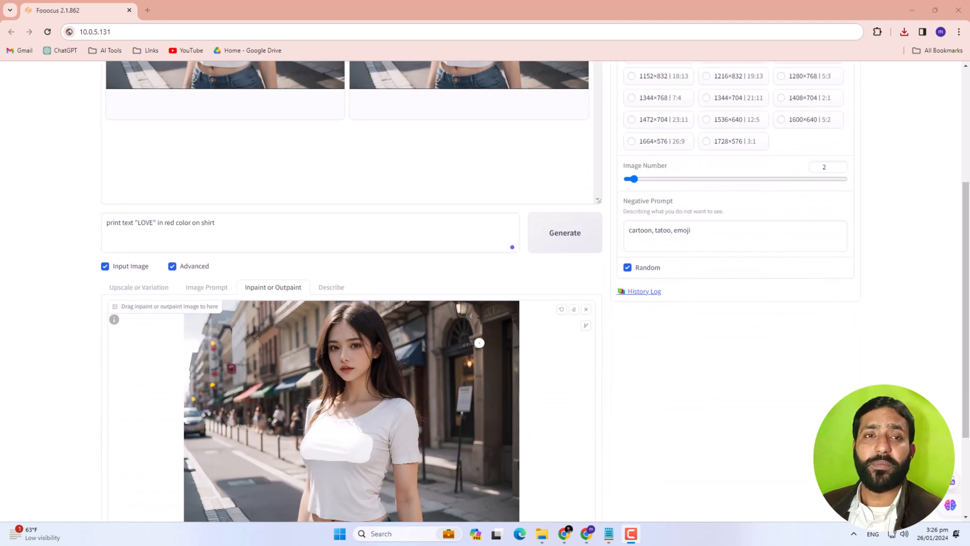
pyautogui.click(586, 309)
pyautogui.scroll(3, 392, 342)
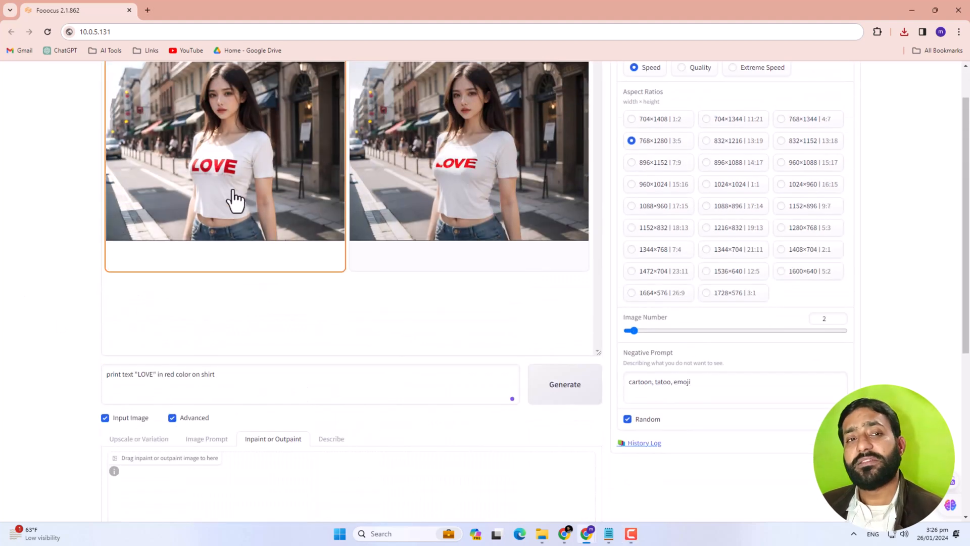
pyautogui.moveTo(234, 202); pyautogui.dragTo(341, 503)
pyautogui.scroll(-5, 341, 503)
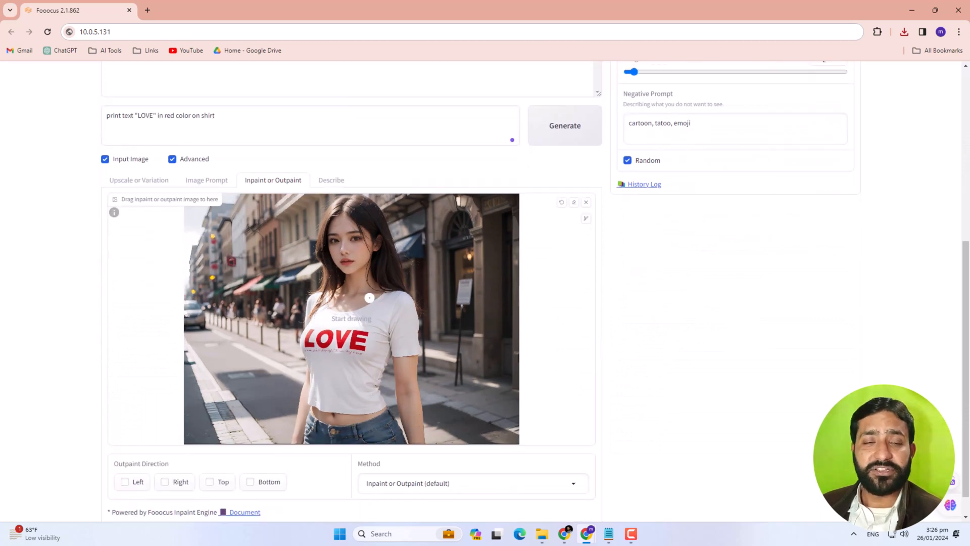
# Mask a horizontal band across the woman's eyes on the inpaint image
pyautogui.scroll(5, 345, 251)
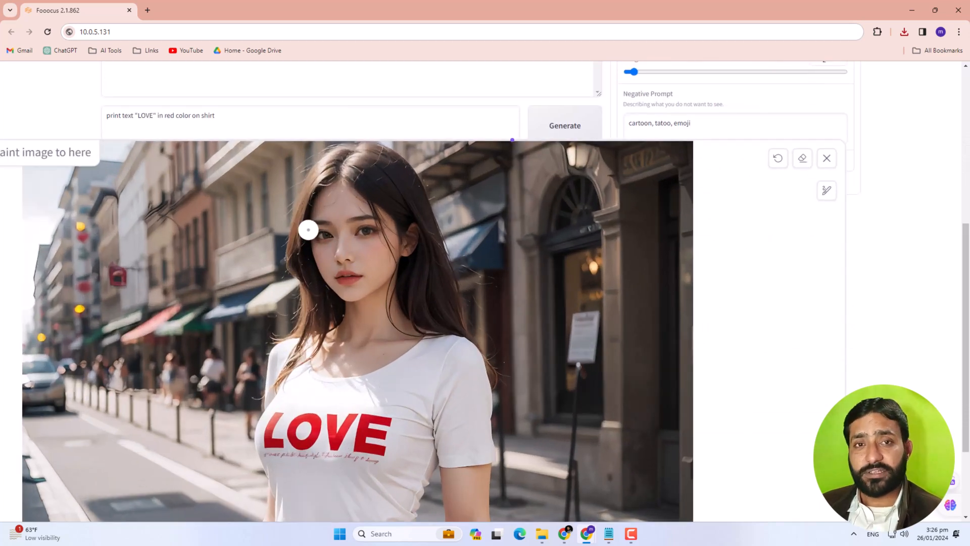
pyautogui.moveTo(308, 230)
pyautogui.mouseDown()
pyautogui.moveTo(389, 230)
pyautogui.moveTo(300, 235)
pyautogui.moveTo(400, 228)
pyautogui.moveTo(298, 232)
pyautogui.mouseUp()
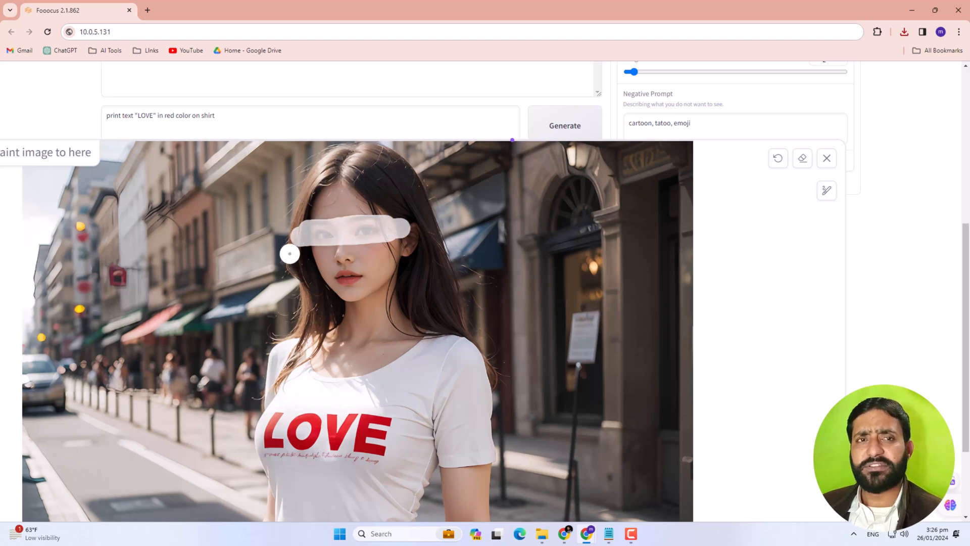
pyautogui.scroll(5, 260, 304)
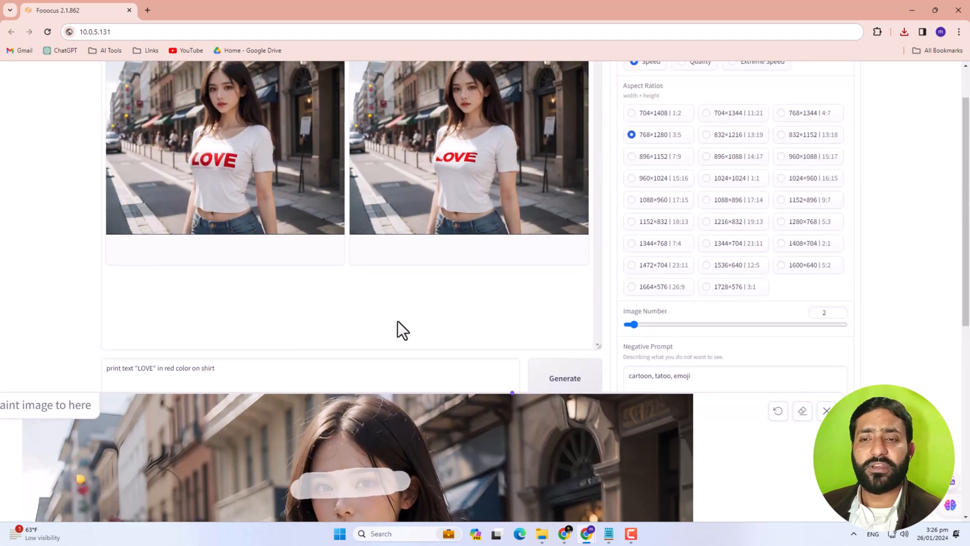
pyautogui.scroll(-1, 323, 321)
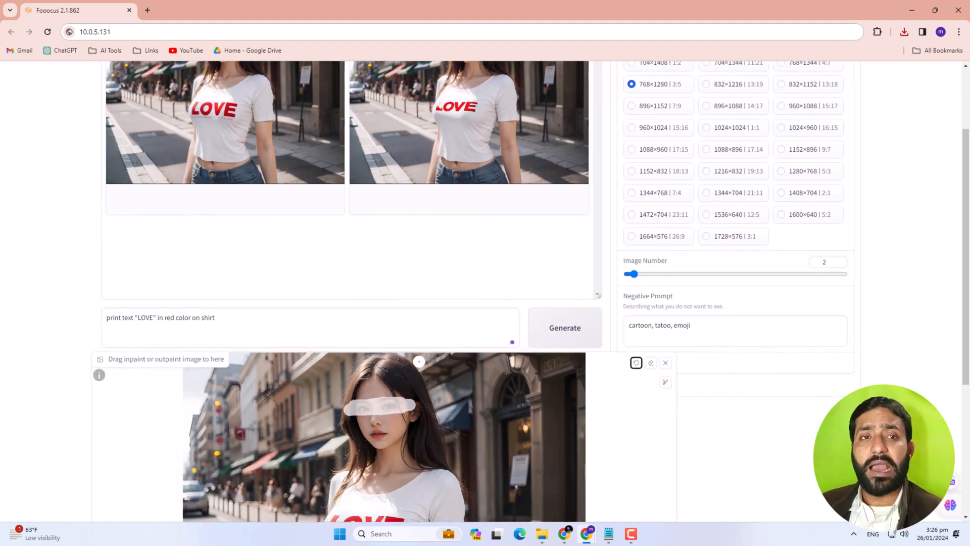
# Replace the text prompt with "sunglasses", generate the images and compare the two generated pictures
pyautogui.tripleClick(311, 326)
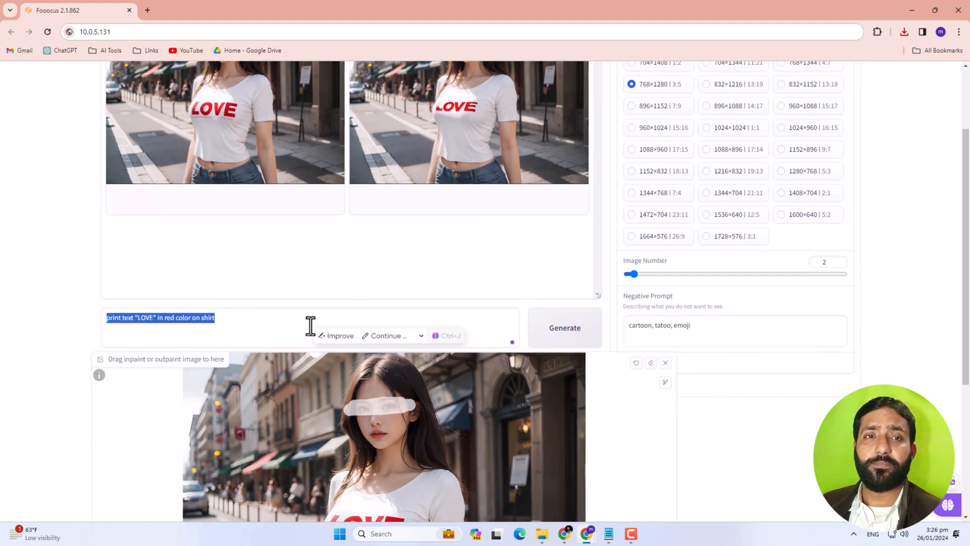
pyautogui.write('sunglasses')
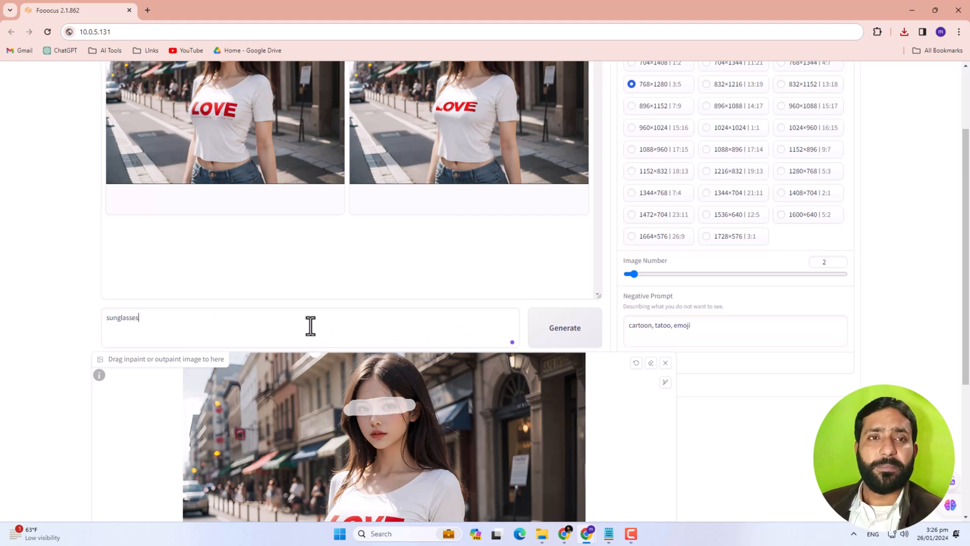
pyautogui.click(577, 335)
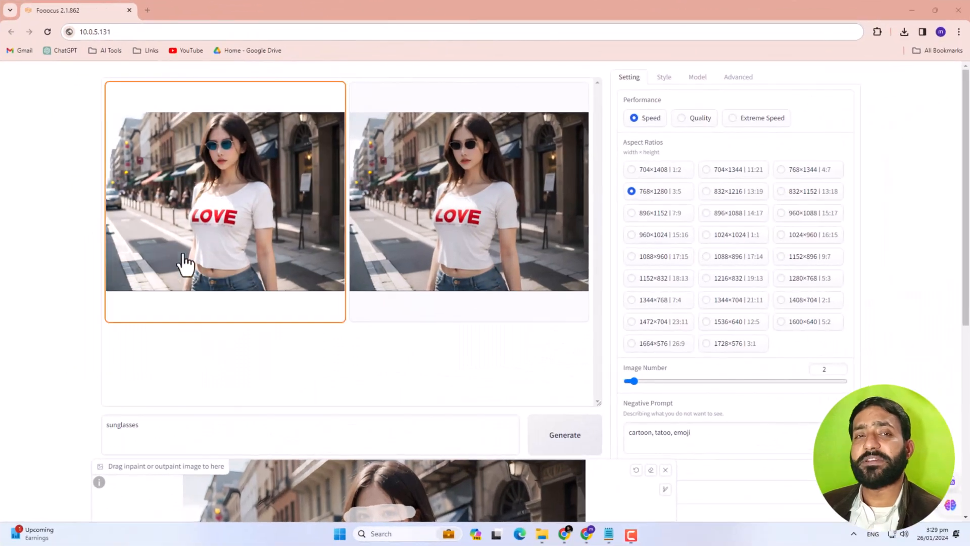
pyautogui.click(433, 183)
pyautogui.click(339, 183)
pyautogui.click(378, 202)
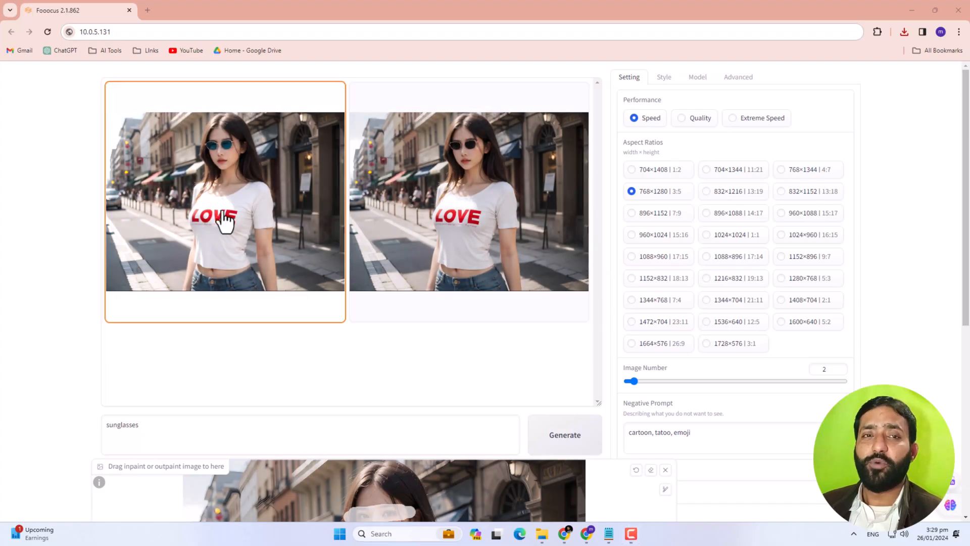
# Load the picture of the woman with the rose tattoo as the inpaint image and mask the tattoo on her arm
pyautogui.scroll(-3, 581, 325)
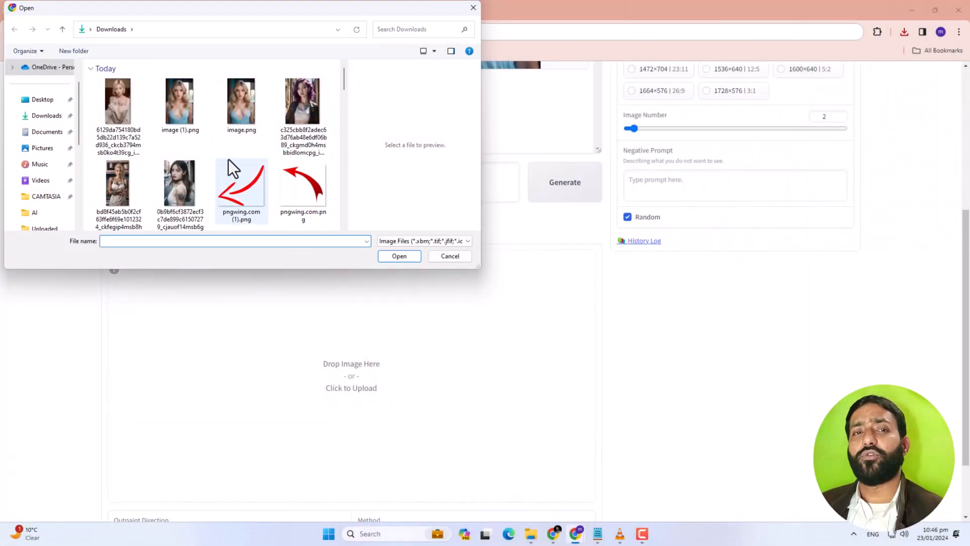
pyautogui.scroll(-1, 228, 160)
pyautogui.click(180, 177)
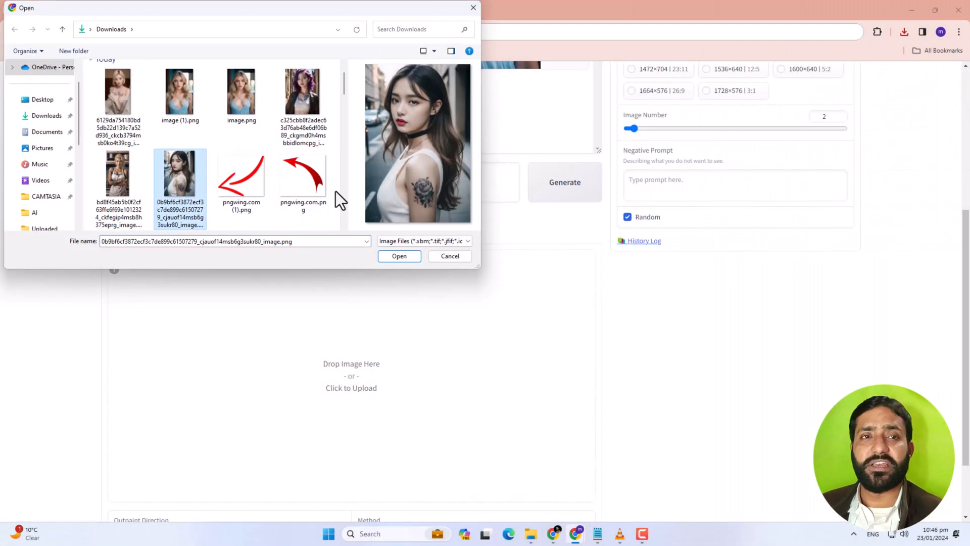
pyautogui.click(398, 255)
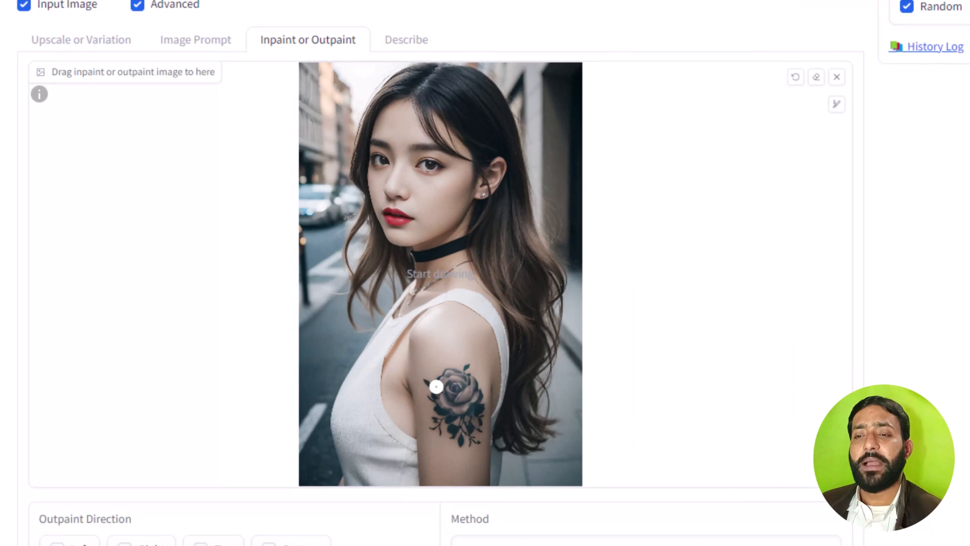
pyautogui.moveTo(431, 384)
pyautogui.mouseDown()
pyautogui.moveTo(472, 369)
pyautogui.moveTo(480, 414)
pyautogui.moveTo(462, 438)
pyautogui.moveTo(443, 432)
pyautogui.moveTo(426, 381)
pyautogui.moveTo(430, 421)
pyautogui.moveTo(476, 441)
pyautogui.moveTo(450, 422)
pyautogui.moveTo(454, 384)
pyautogui.moveTo(466, 423)
pyautogui.moveTo(459, 381)
pyautogui.moveTo(441, 378)
pyautogui.moveTo(456, 415)
pyautogui.moveTo(466, 393)
pyautogui.moveTo(457, 367)
pyautogui.moveTo(442, 375)
pyautogui.moveTo(458, 445)
pyautogui.mouseUp()
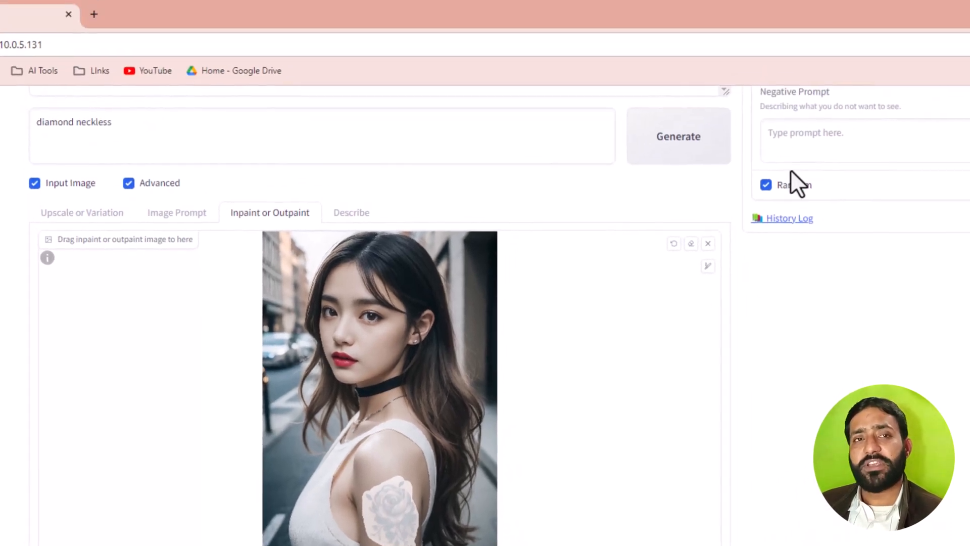
# Set the negative prompt to "tatoo", clear the text prompt and generate the images
pyautogui.scroll(2, 951, 42)
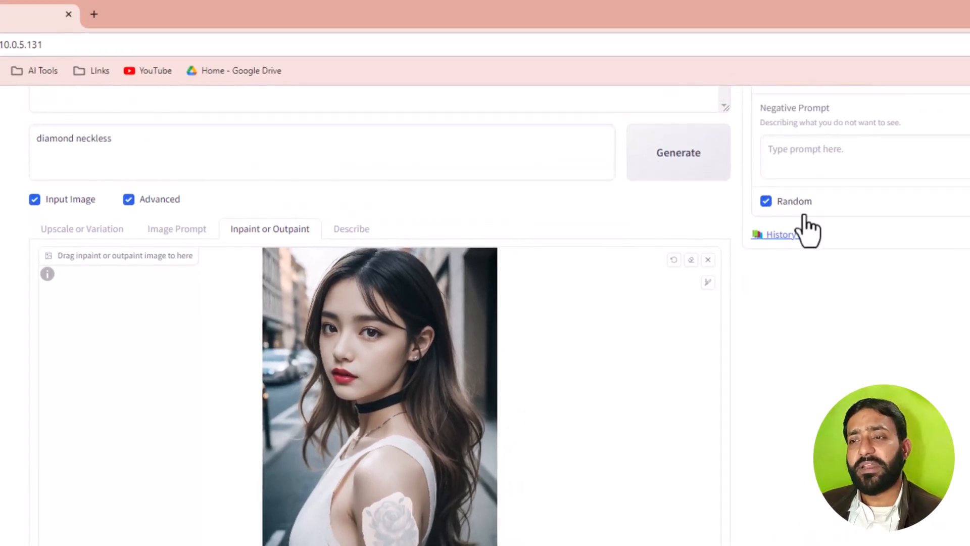
pyautogui.click(804, 280)
pyautogui.write('tatoo')
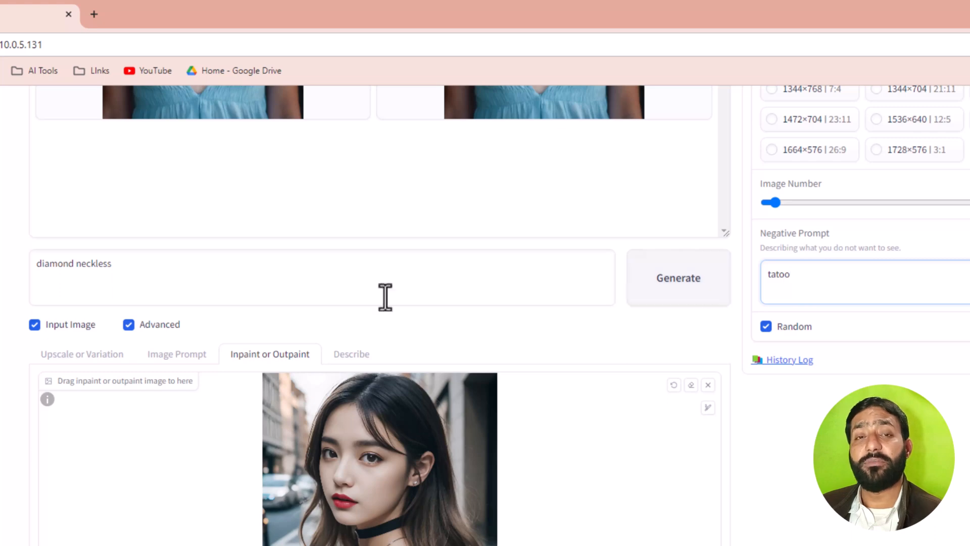
pyautogui.click(96, 283)
pyautogui.hotkey('ctrl', 'a')
pyautogui.press('BackSpace')
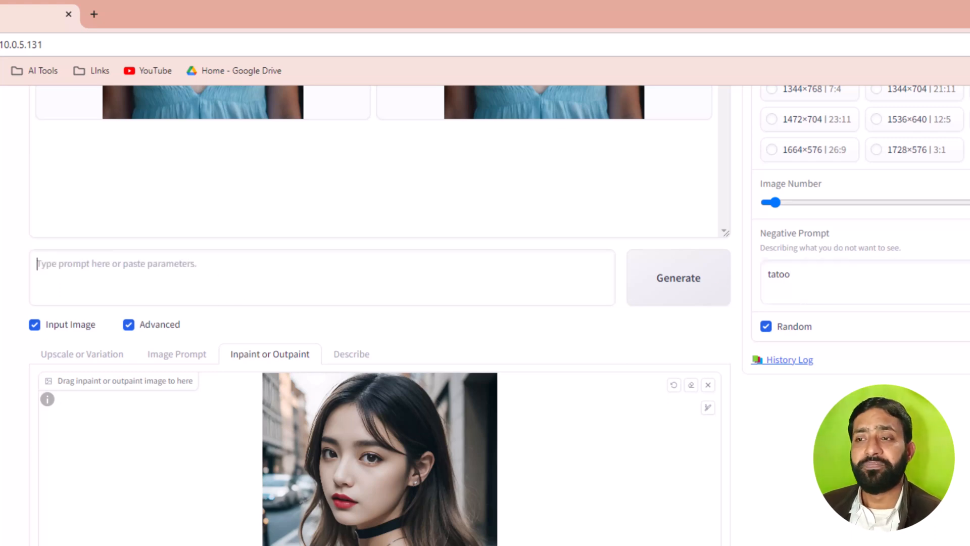
pyautogui.click(672, 277)
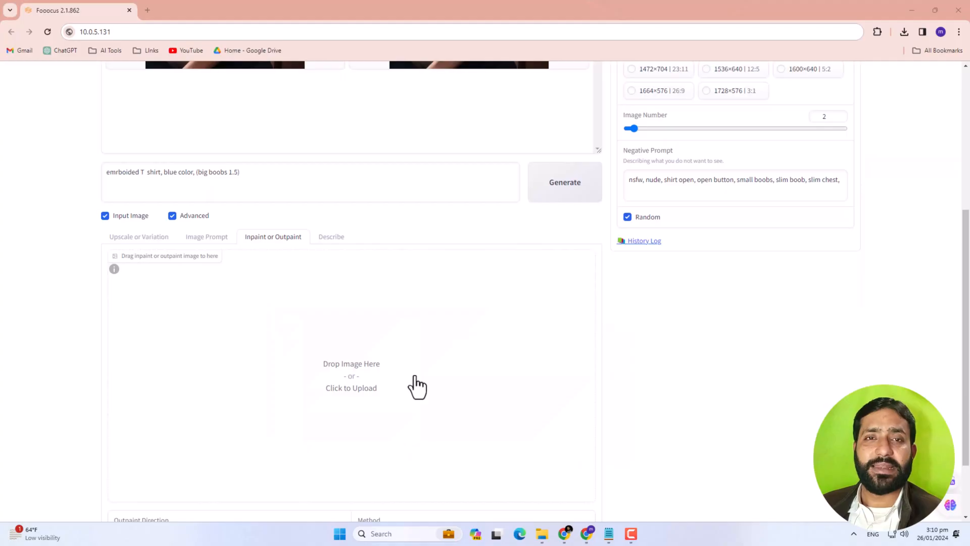
# Load the Downloads picture of the woman crouching on a night street as the inpaint image
pyautogui.click(368, 381)
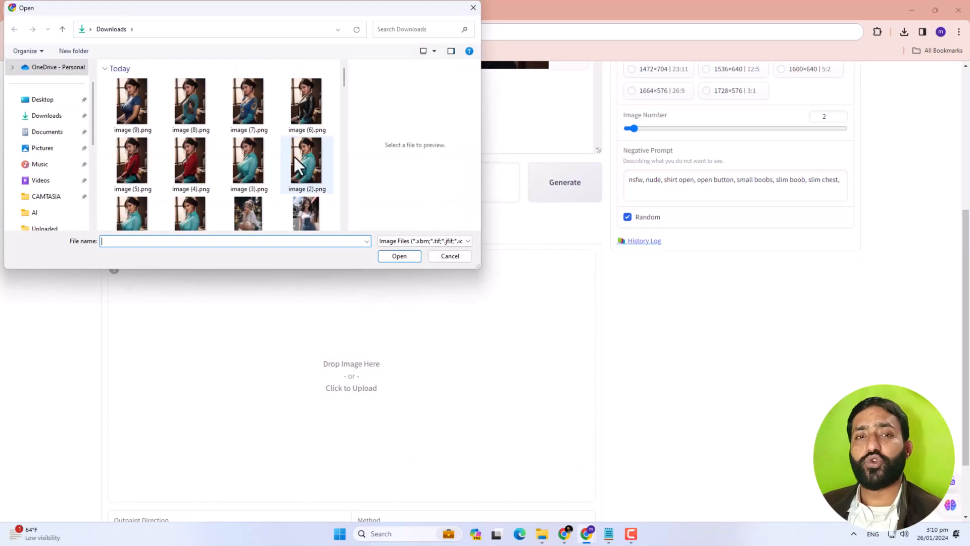
pyautogui.click(261, 161)
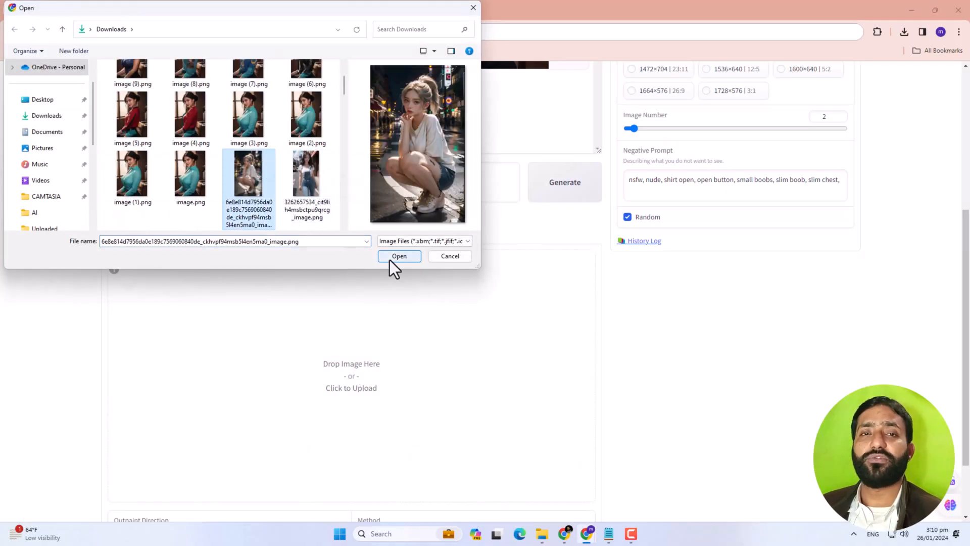
pyautogui.click(392, 257)
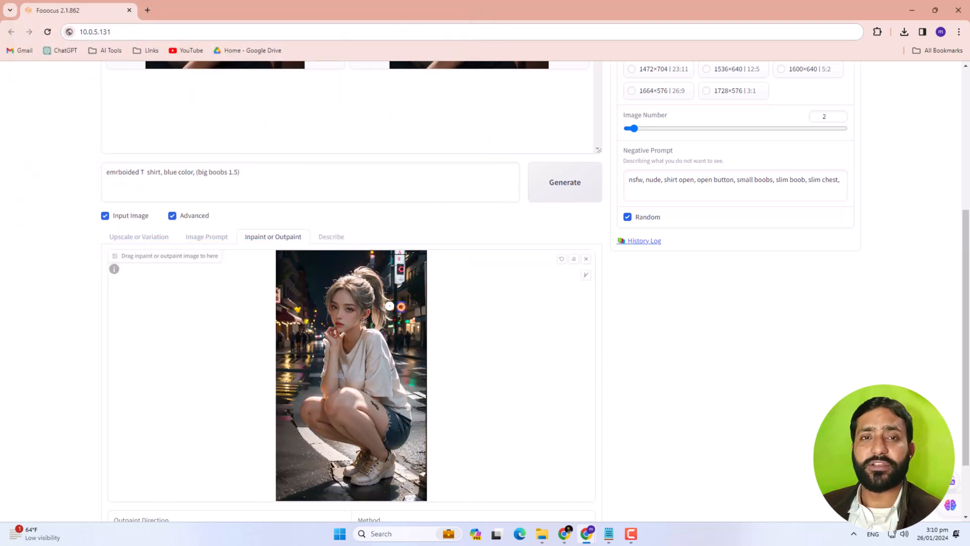
# Mask the background along the crouching woman's outline and across the upper edge of the inpaint image
pyautogui.scroll(3, 389, 306)
pyautogui.scroll(3, 390, 305)
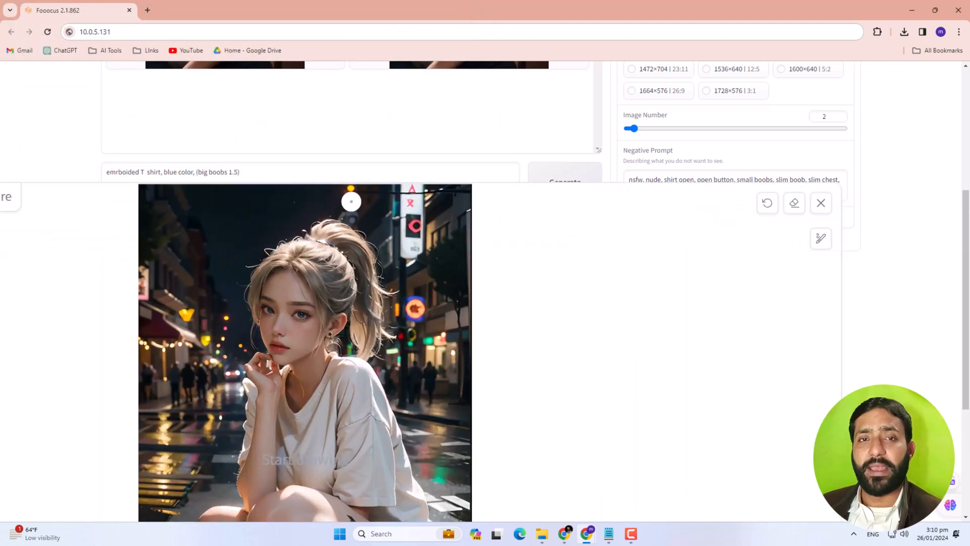
pyautogui.moveTo(347, 193)
pyautogui.mouseDown()
pyautogui.moveTo(145, 212)
pyautogui.moveTo(152, 317)
pyautogui.mouseUp()
pyautogui.moveTo(306, 221); pyautogui.dragTo(227, 498)
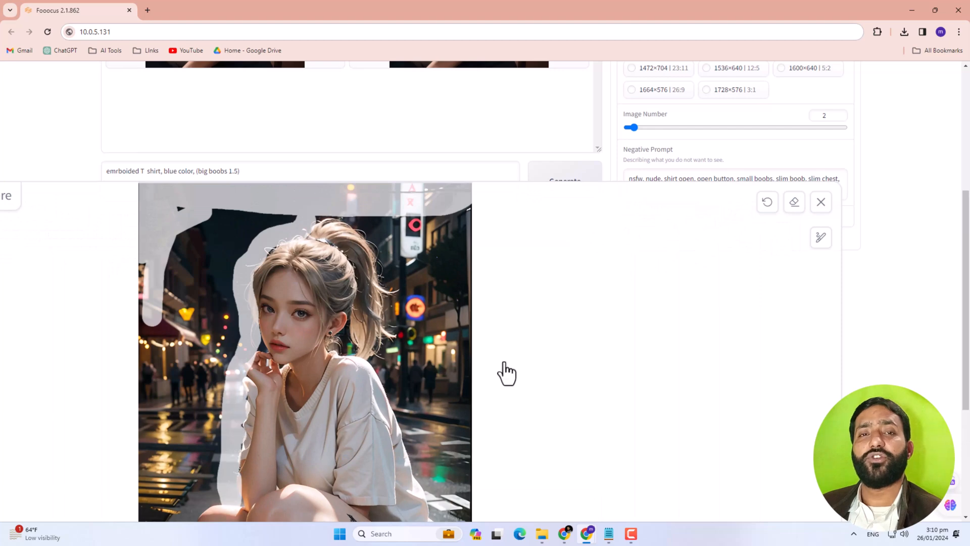
pyautogui.scroll(-5, 504, 372)
pyautogui.moveTo(229, 280)
pyautogui.mouseDown()
pyautogui.moveTo(350, 512)
pyautogui.moveTo(377, 480)
pyautogui.moveTo(450, 286)
pyautogui.moveTo(405, 199)
pyautogui.mouseUp()
pyautogui.scroll(4, 500, 227)
pyautogui.moveTo(318, 199); pyautogui.dragTo(403, 396)
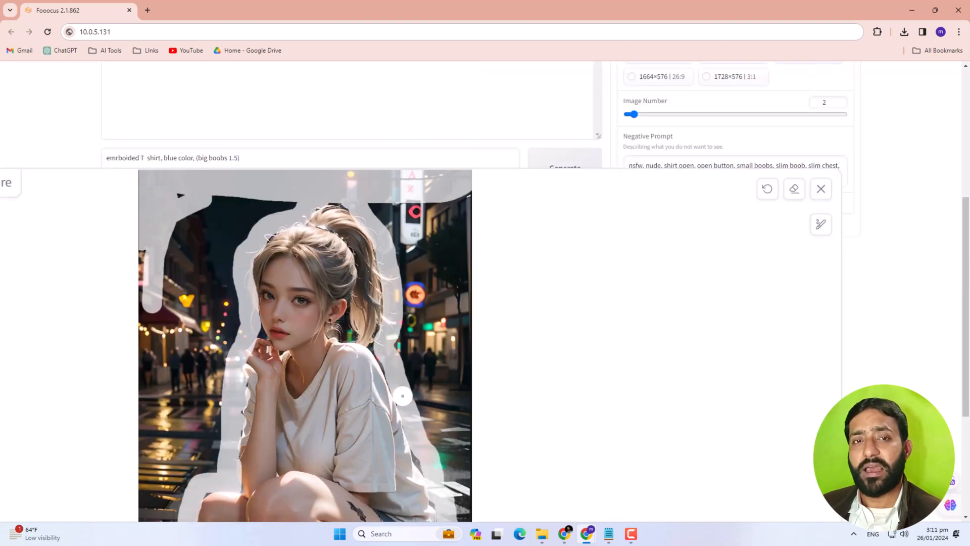
# Enlarge the mask brush and paint over the rest of the street background around the woman
pyautogui.click(821, 225)
pyautogui.moveTo(703, 225); pyautogui.dragTo(681, 225)
pyautogui.moveTo(347, 313)
pyautogui.mouseDown()
pyautogui.moveTo(329, 324)
pyautogui.moveTo(348, 323)
pyautogui.mouseUp()
pyautogui.moveTo(681, 225); pyautogui.dragTo(717, 226)
pyautogui.moveTo(383, 211)
pyautogui.mouseDown()
pyautogui.moveTo(461, 203)
pyautogui.moveTo(456, 314)
pyautogui.moveTo(424, 453)
pyautogui.mouseUp()
pyautogui.moveTo(282, 210)
pyautogui.mouseDown()
pyautogui.moveTo(156, 229)
pyautogui.moveTo(217, 388)
pyautogui.moveTo(195, 374)
pyautogui.moveTo(275, 452)
pyautogui.moveTo(388, 473)
pyautogui.mouseUp()
pyautogui.scroll(-4, 217, 404)
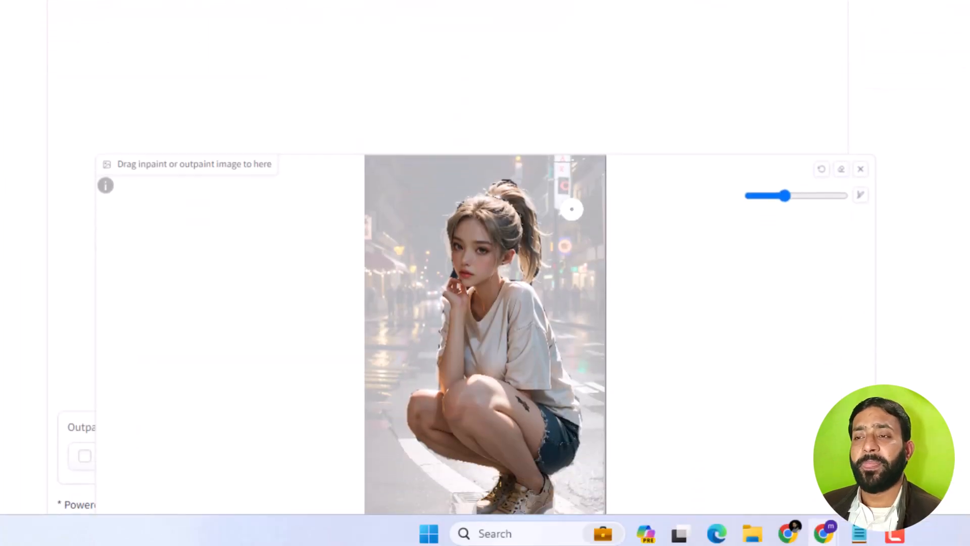
pyautogui.scroll(-1, 688, 372)
pyautogui.scroll(1, 687, 371)
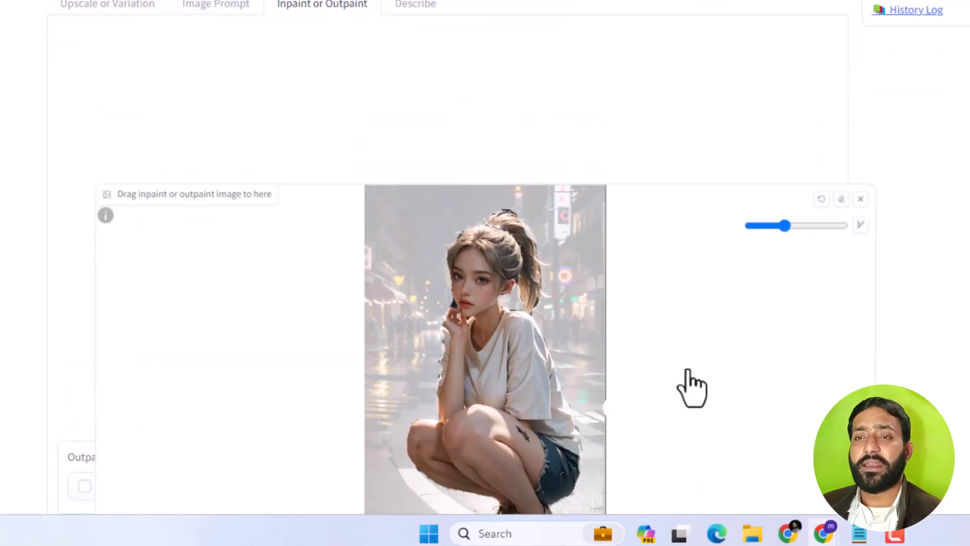
# Enter "beach" as the text prompt
pyautogui.click(317, 17)
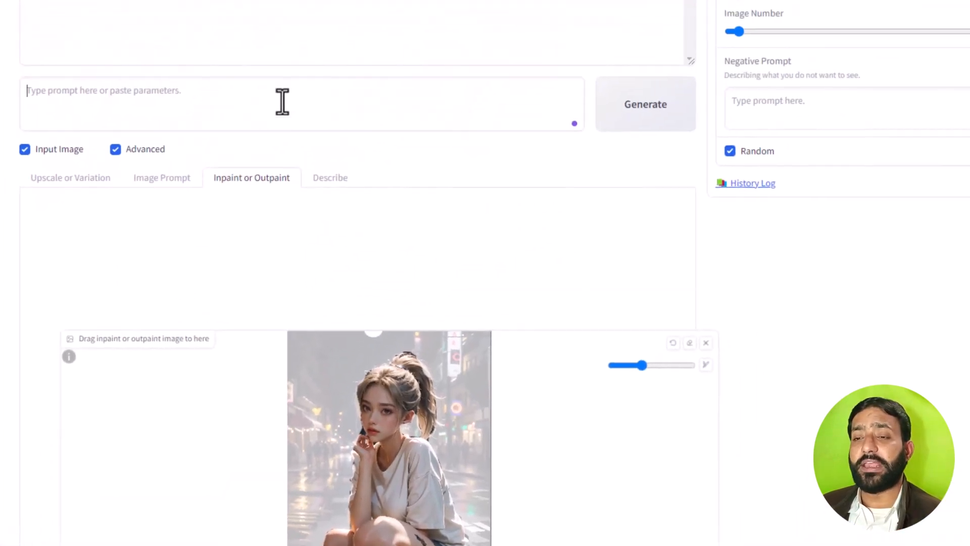
pyautogui.write('rea')
pyautogui.press('BackSpace')
pyautogui.press('BackSpace')
pyautogui.press('BackSpace')
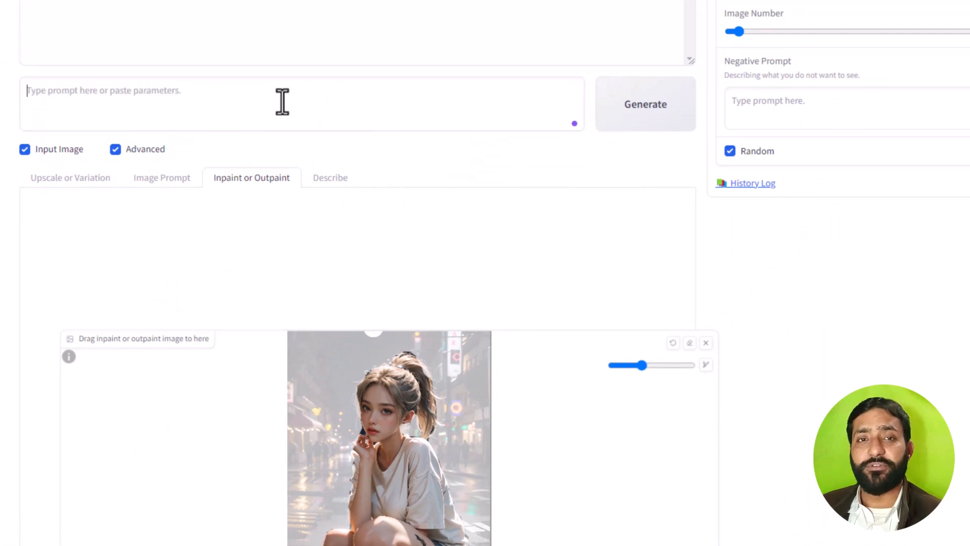
pyautogui.write('beach')
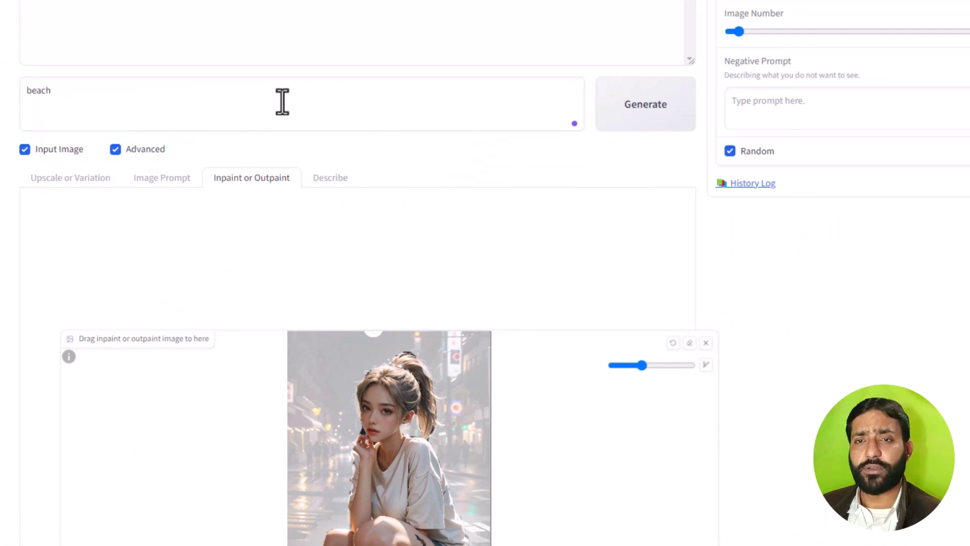
pyautogui.write(', sea')
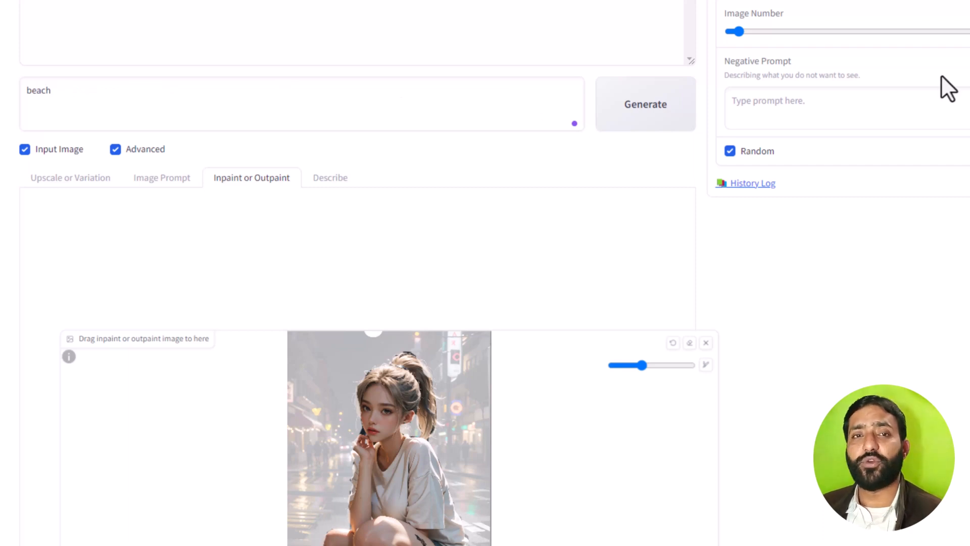
# Set the negative prompt to "street, street view"
pyautogui.click(837, 105)
pyautogui.write('s')
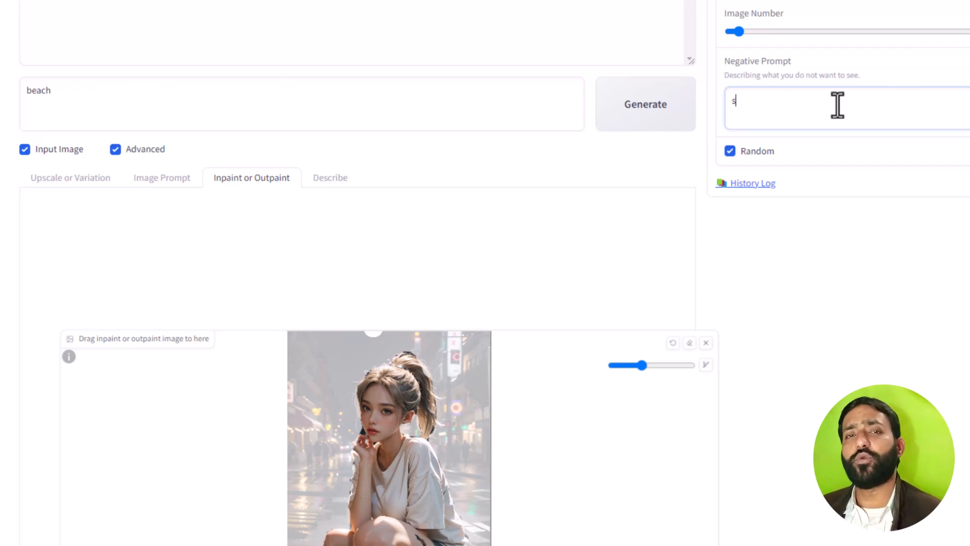
pyautogui.write('treet, str')
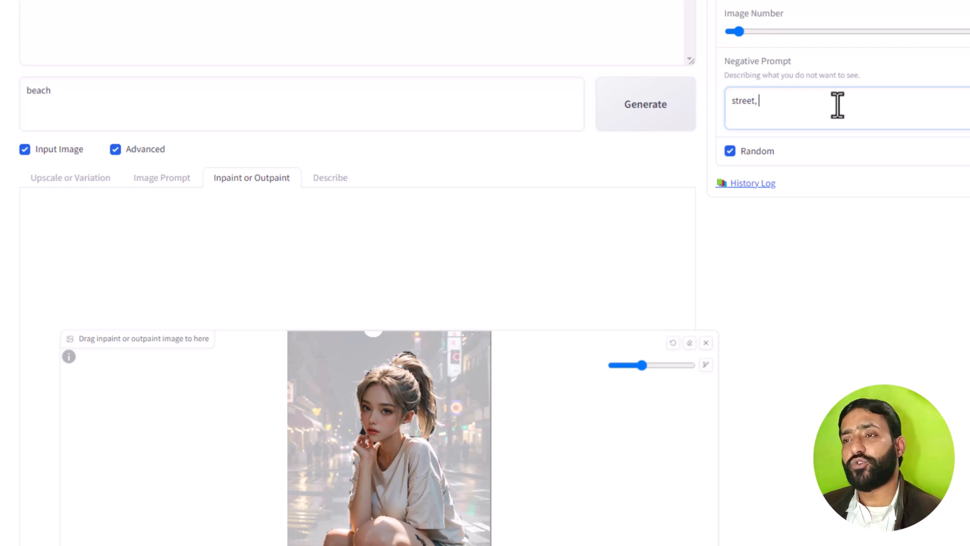
pyautogui.write('eet view')
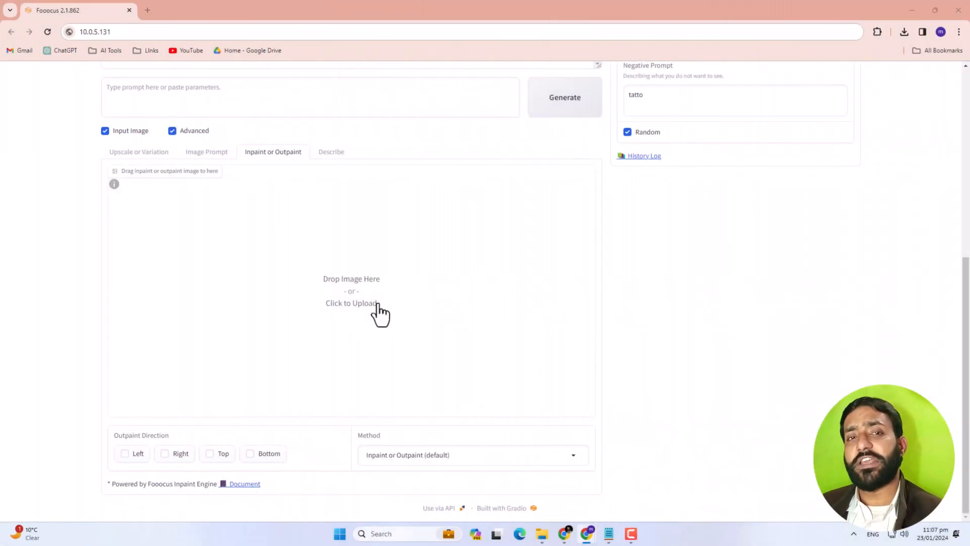
# Load the Downloads picture of the blonde woman in a pink crop top as the inpaint image
pyautogui.click(376, 306)
pyautogui.scroll(-5, 236, 131)
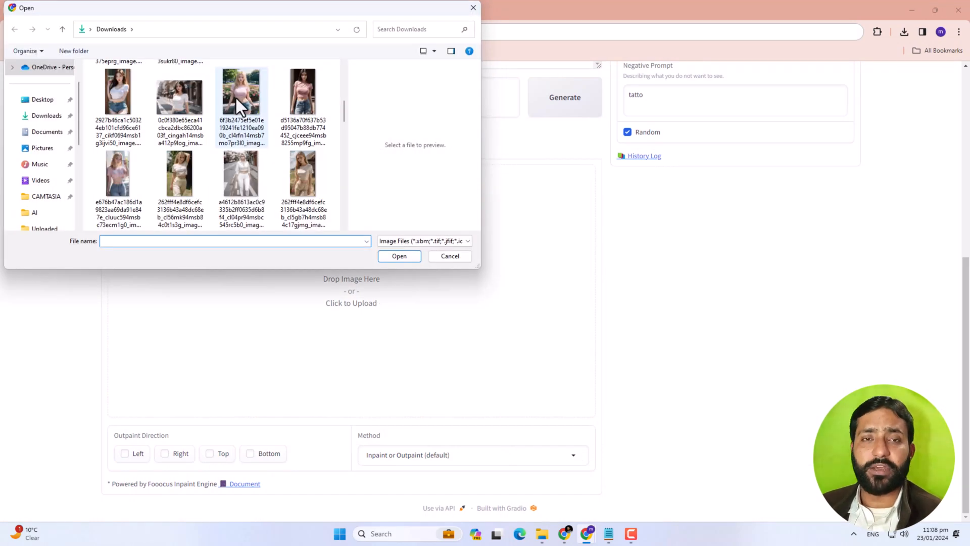
pyautogui.click(235, 98)
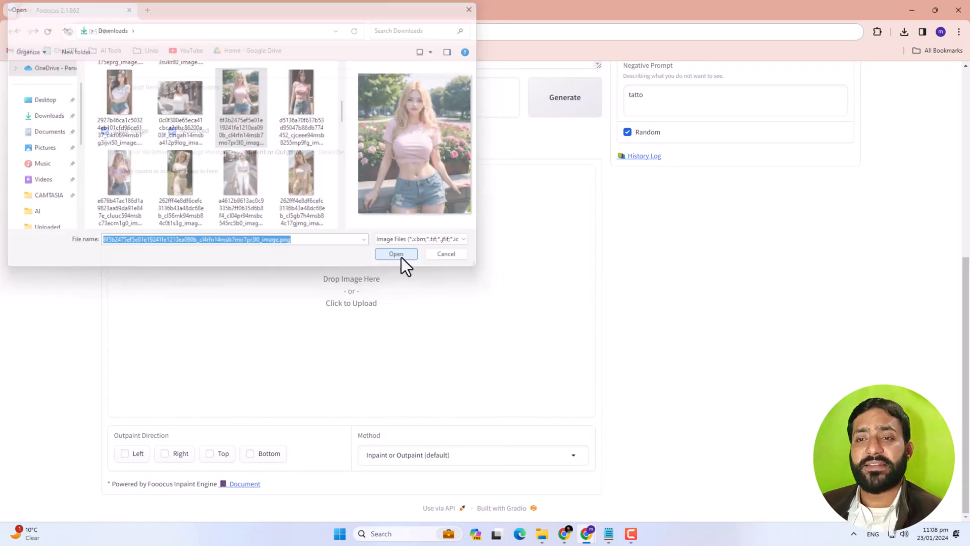
pyautogui.click(401, 257)
# Mask all of the woman's blonde hair, leaving her face unpainted
pyautogui.moveTo(216, 145)
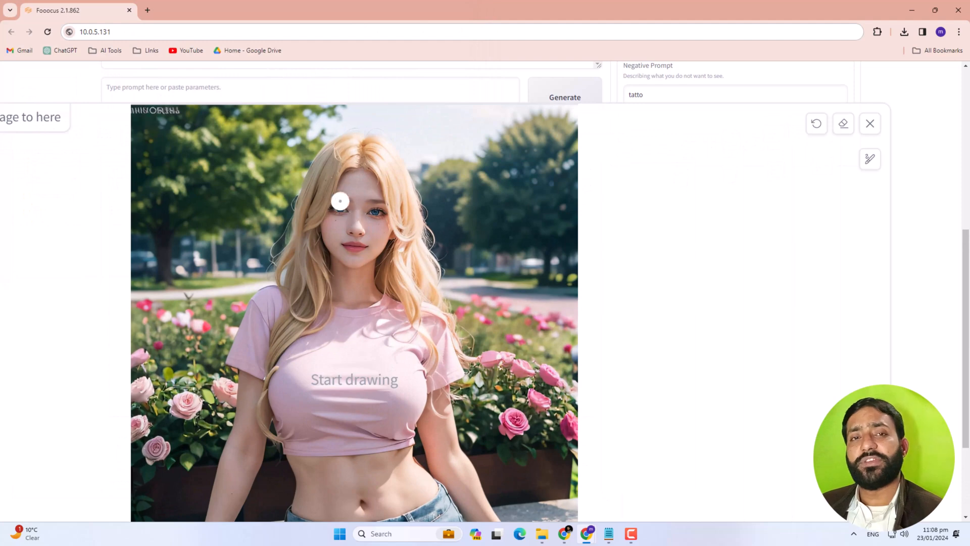
pyautogui.moveTo(348, 139)
pyautogui.mouseDown()
pyautogui.moveTo(268, 433)
pyautogui.moveTo(305, 188)
pyautogui.moveTo(350, 133)
pyautogui.moveTo(420, 232)
pyautogui.moveTo(410, 313)
pyautogui.moveTo(394, 254)
pyautogui.moveTo(406, 234)
pyautogui.moveTo(372, 164)
pyautogui.moveTo(358, 165)
pyautogui.moveTo(438, 305)
pyautogui.mouseUp()
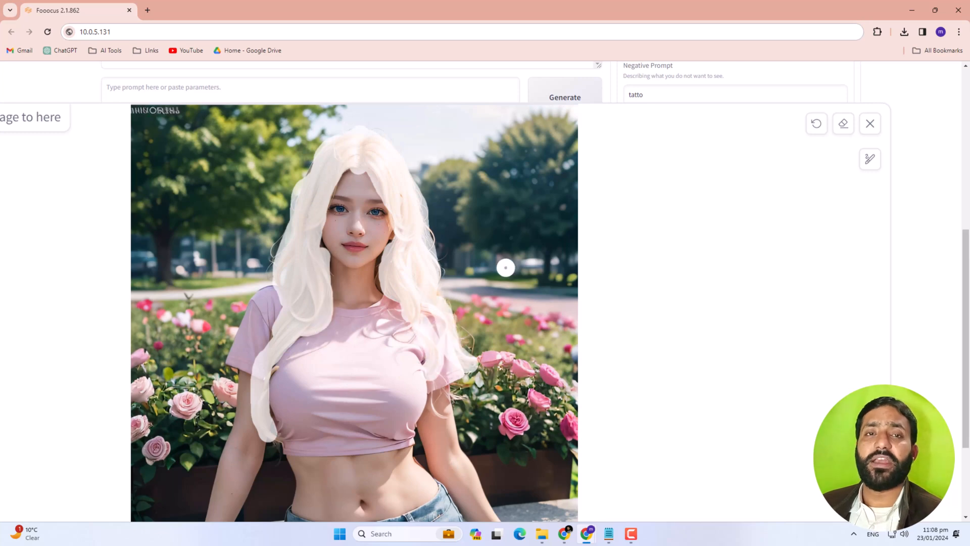
pyautogui.press('r')
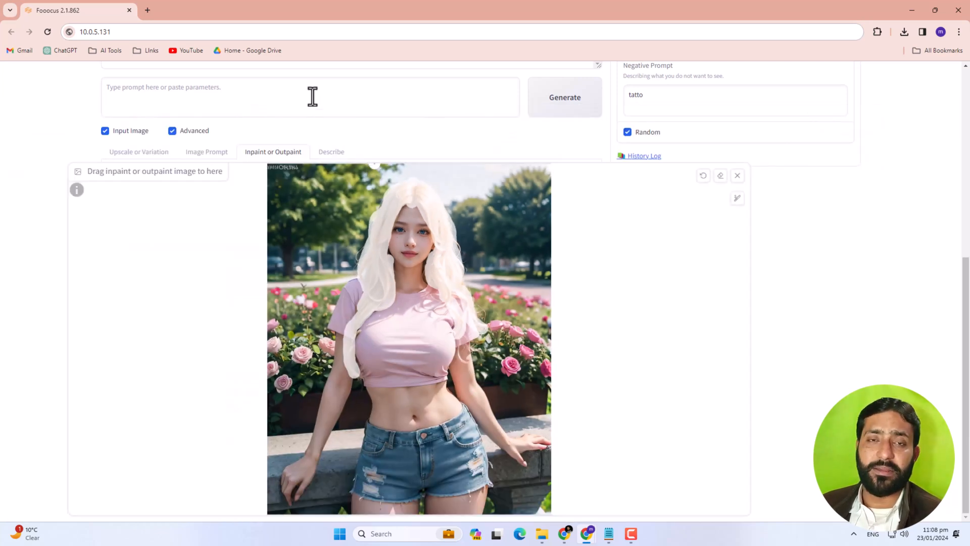
# Clear the negative prompt, set the text prompt to "blue hair" and generate the images
pyautogui.tripleClick(676, 100)
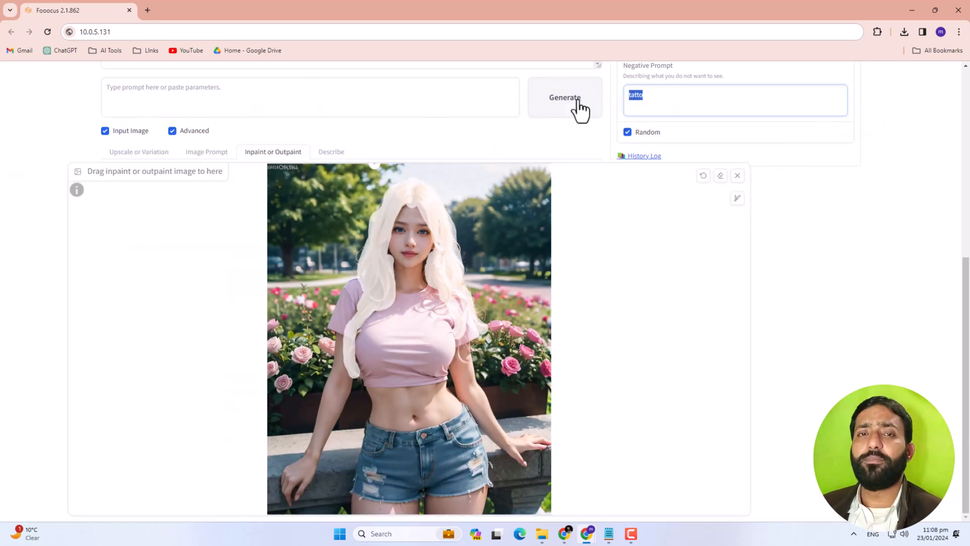
pyautogui.press('BackSpace')
pyautogui.click(245, 96)
pyautogui.write('b')
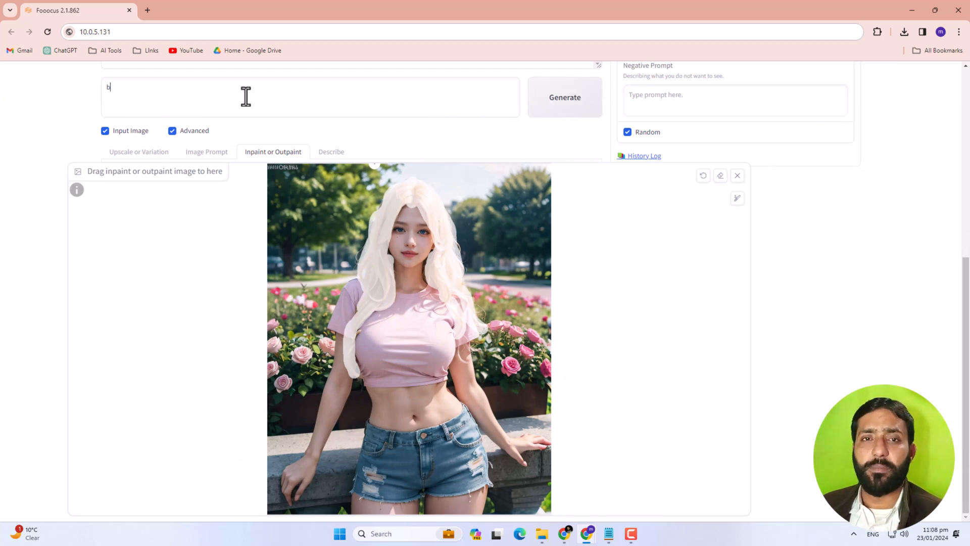
pyautogui.write('lue hair')
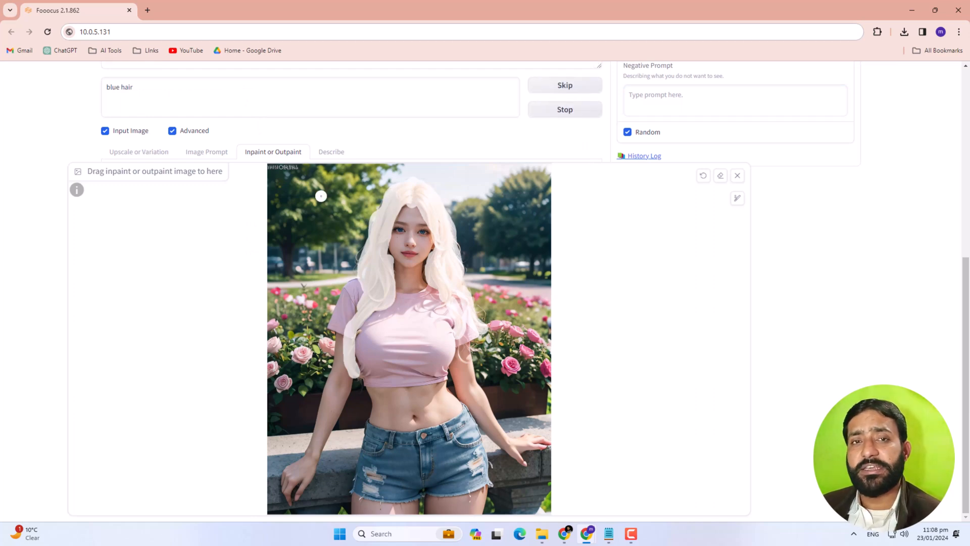
pyautogui.scroll(1, 312, 301)
pyautogui.scroll(6, 312, 301)
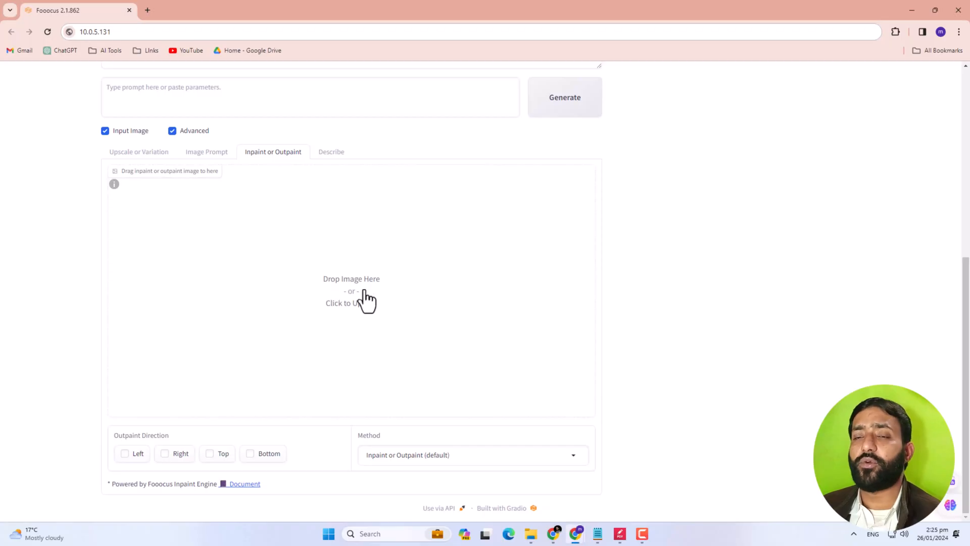
# Load the Downloads picture of the brown-haired woman in a dark green top as the inpaint image
pyautogui.click(366, 300)
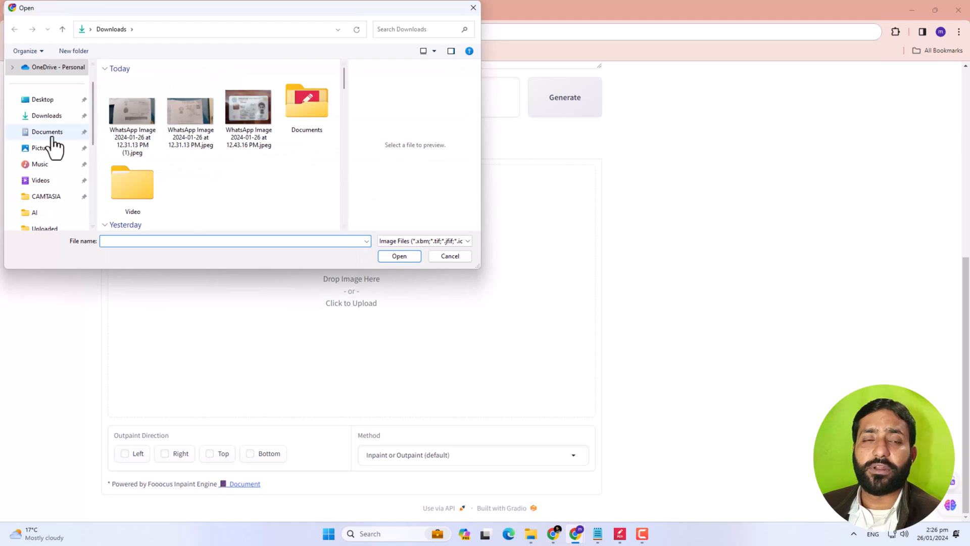
pyautogui.click(49, 120)
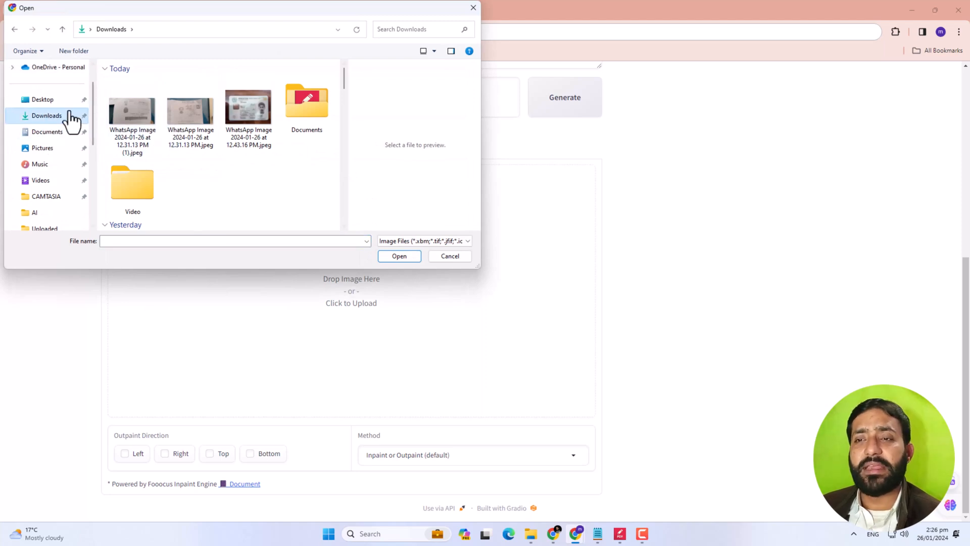
pyautogui.scroll(-5, 286, 145)
pyautogui.scroll(1, 286, 146)
pyautogui.click(244, 84)
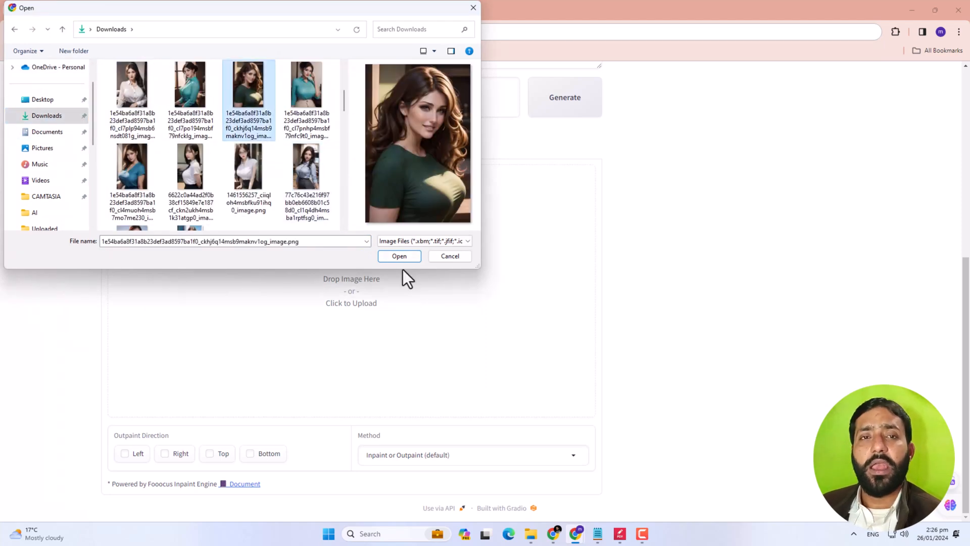
pyautogui.click(399, 256)
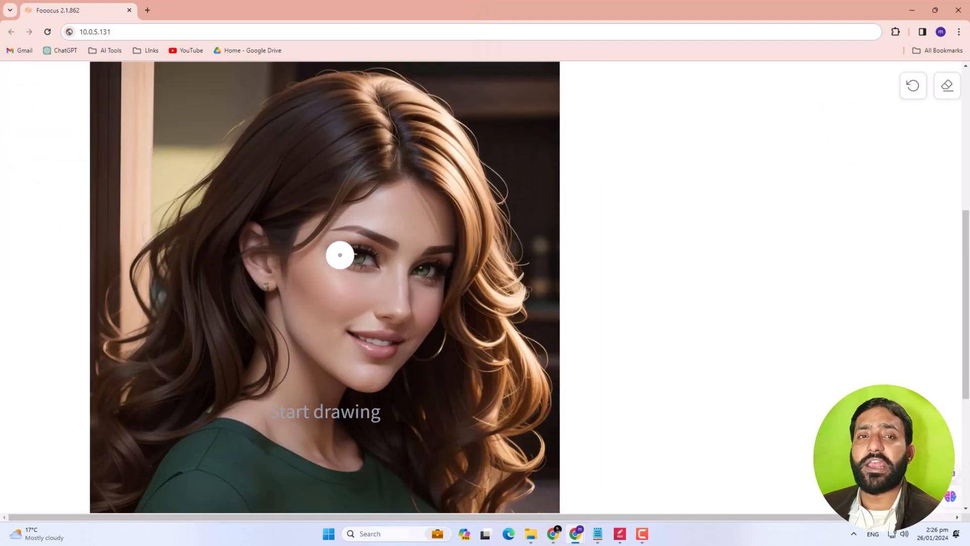
# Mask the woman's face, ear and neck, leaving her hair and green top unpainted
pyautogui.moveTo(299, 237)
pyautogui.mouseDown()
pyautogui.moveTo(440, 212)
pyautogui.moveTo(411, 339)
pyautogui.moveTo(363, 376)
pyautogui.mouseUp()
pyautogui.moveTo(251, 234)
pyautogui.mouseDown()
pyautogui.moveTo(268, 317)
pyautogui.moveTo(229, 405)
pyautogui.moveTo(356, 456)
pyautogui.moveTo(298, 403)
pyautogui.moveTo(280, 256)
pyautogui.moveTo(370, 246)
pyautogui.moveTo(310, 338)
pyautogui.mouseUp()
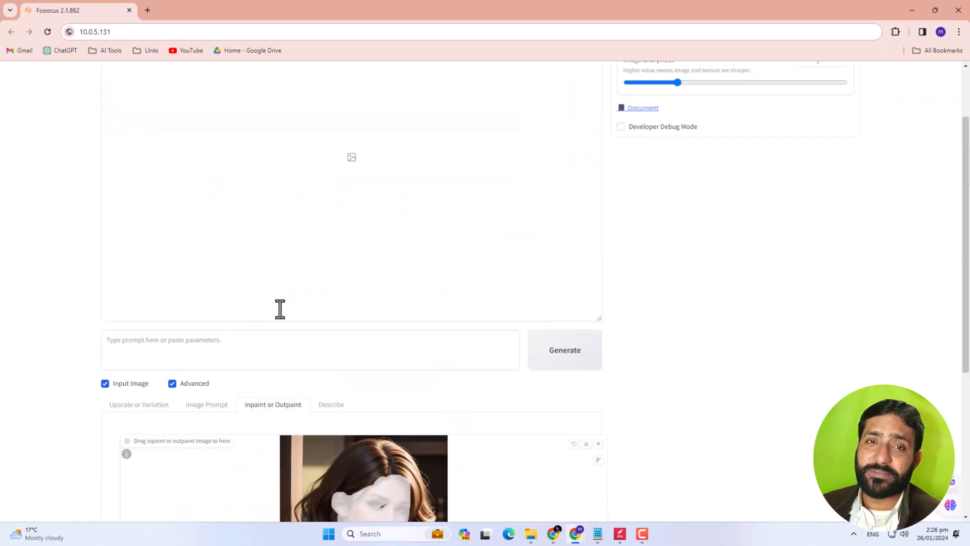
# Set the text prompt to "realistic, photo, beautiful women, smiling, amber green eyes"
pyautogui.scroll(-2, 280, 310)
pyautogui.click(274, 249)
pyautogui.write('realistic, ')
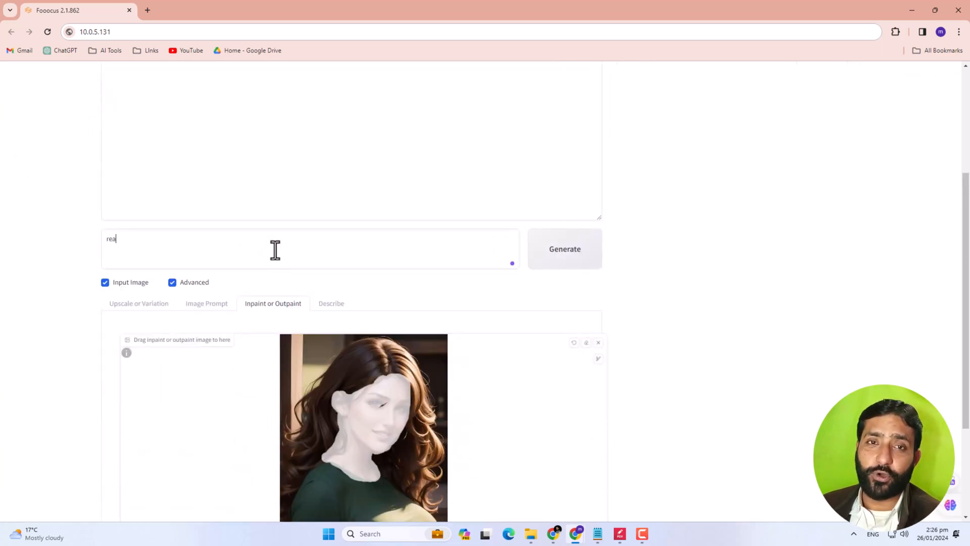
pyautogui.write('photo, ')
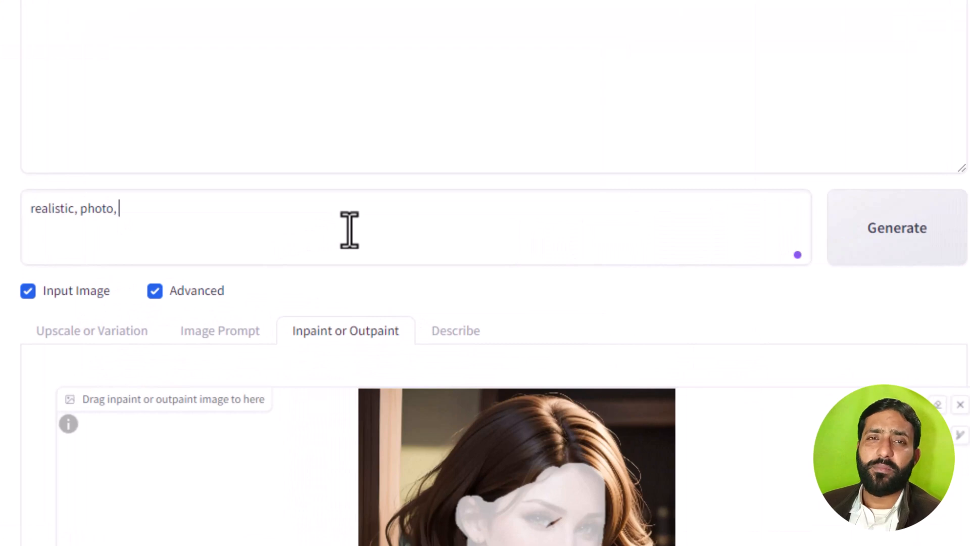
pyautogui.write('beautiful women, ')
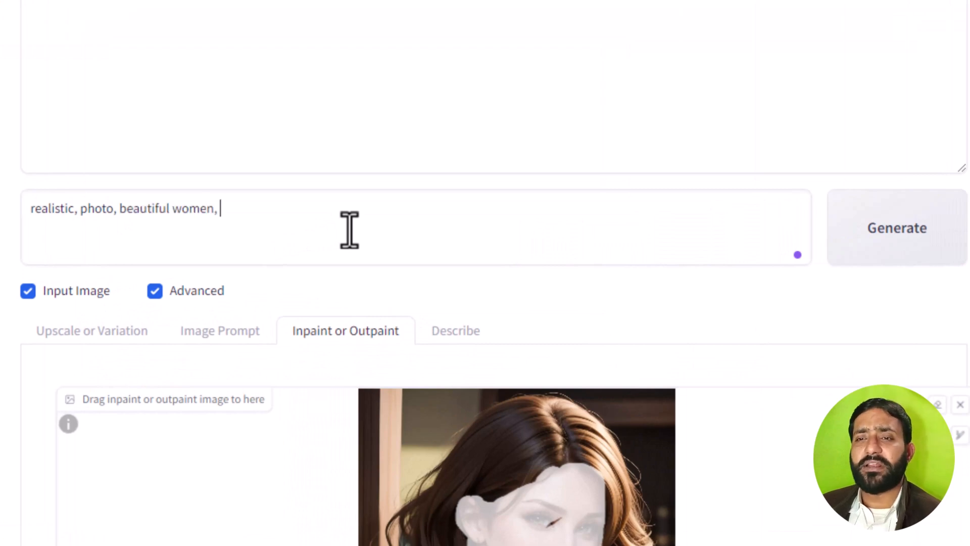
pyautogui.write('smiling, green eyes')
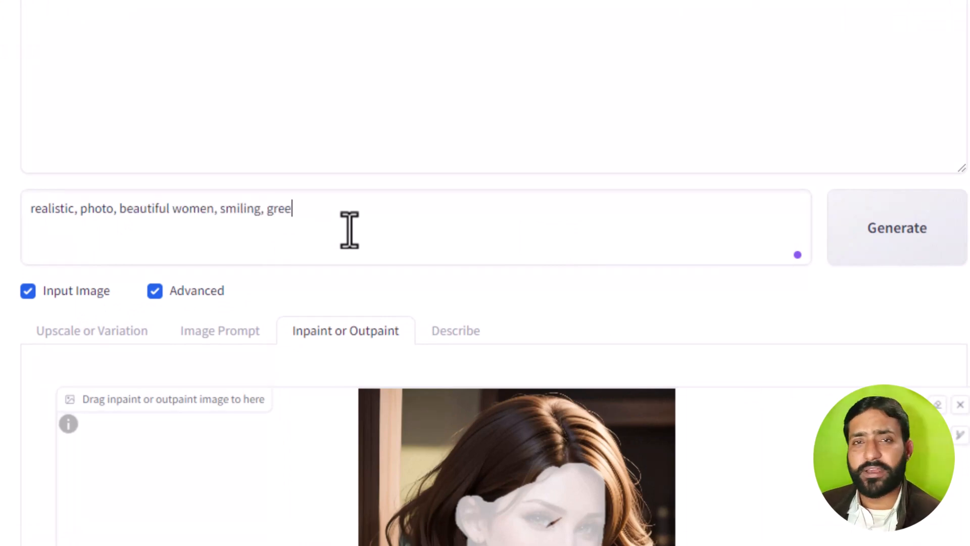
pyautogui.hotkey('ctrl', 'Left')
pyautogui.hotkey('ctrl', 'Left')
pyautogui.write('amber')
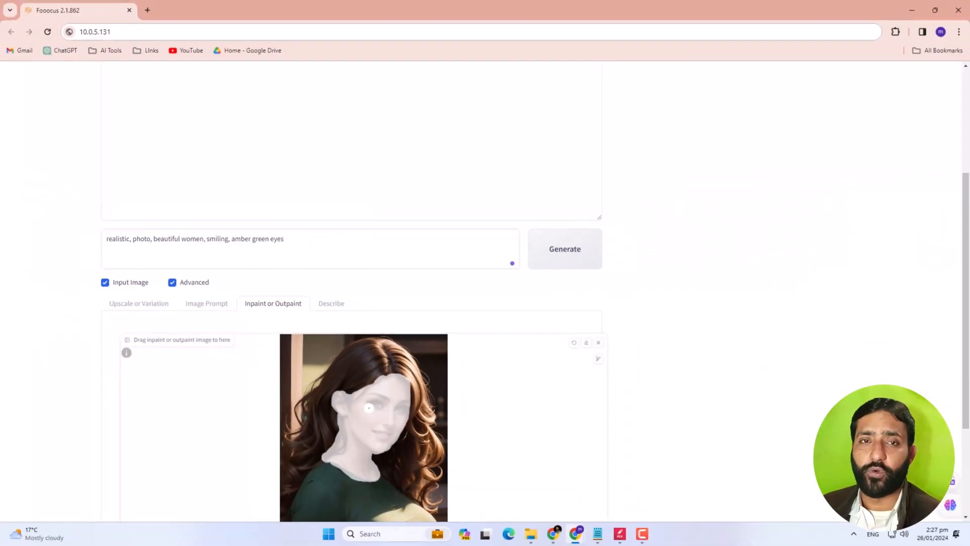
# Generate the face-replacement images from the masked portrait and view the results
pyautogui.scroll(-3, 369, 407)
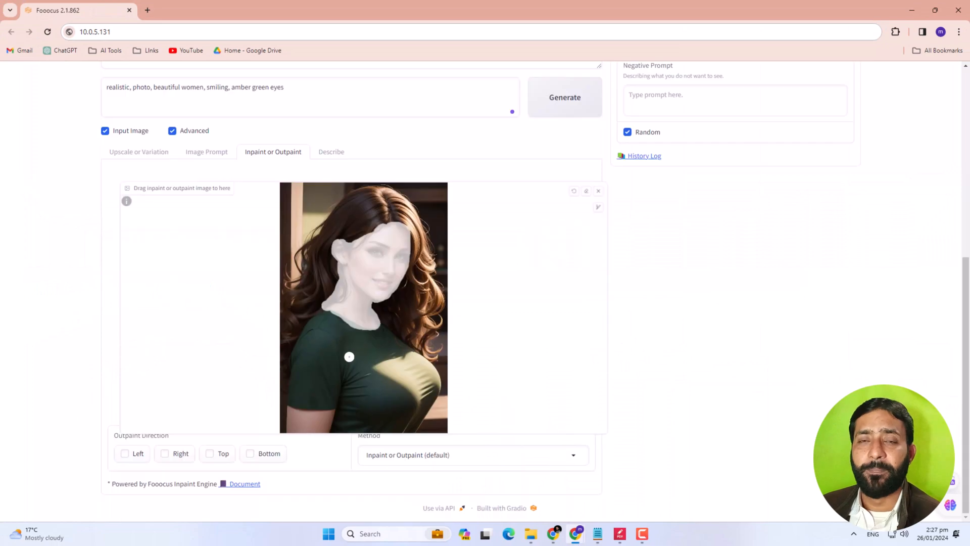
pyautogui.click(572, 111)
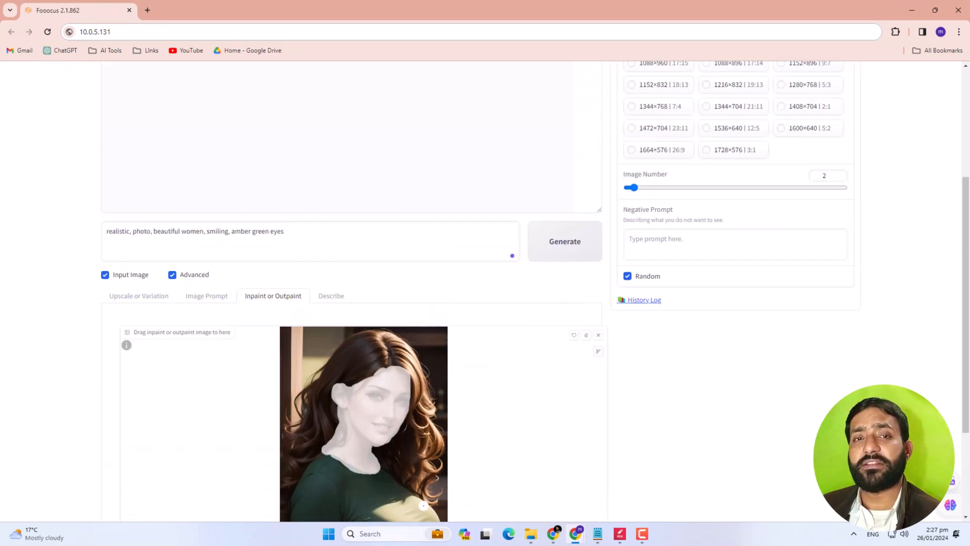
pyautogui.scroll(2, 424, 369)
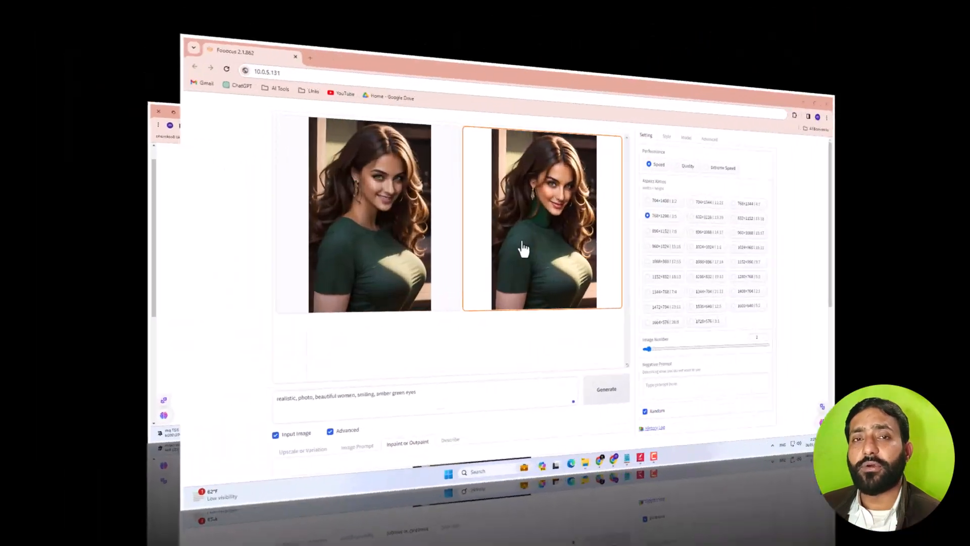
pyautogui.scroll(-4, 305, 275)
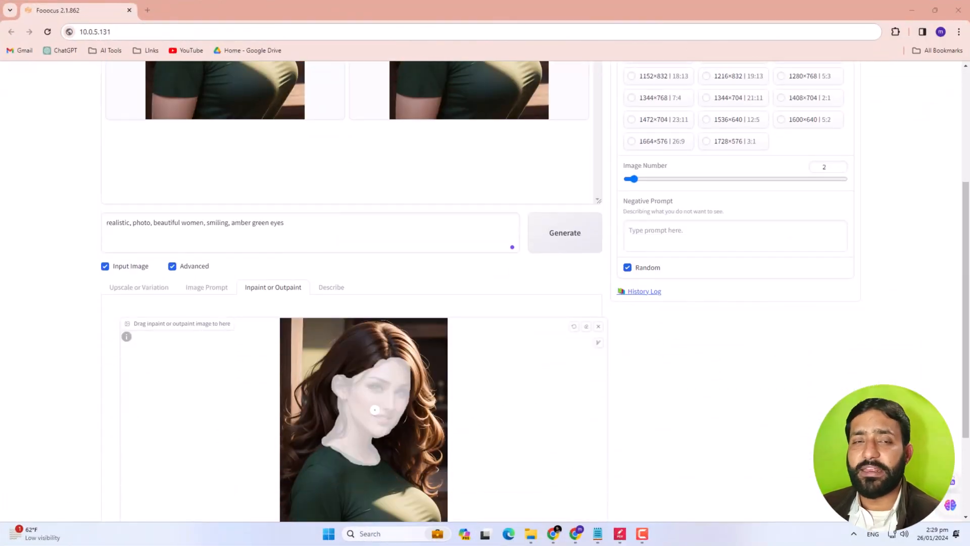